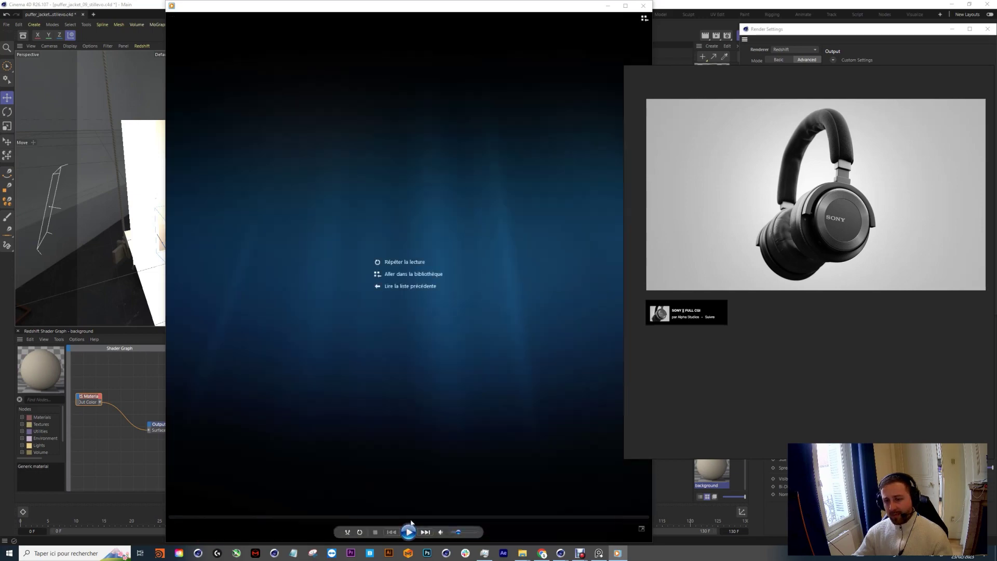
Step: Replay the finished puffer jacket clip, skip ahead, pause it, and shift the player window left
left_click(408, 529)
left_click(430, 518)
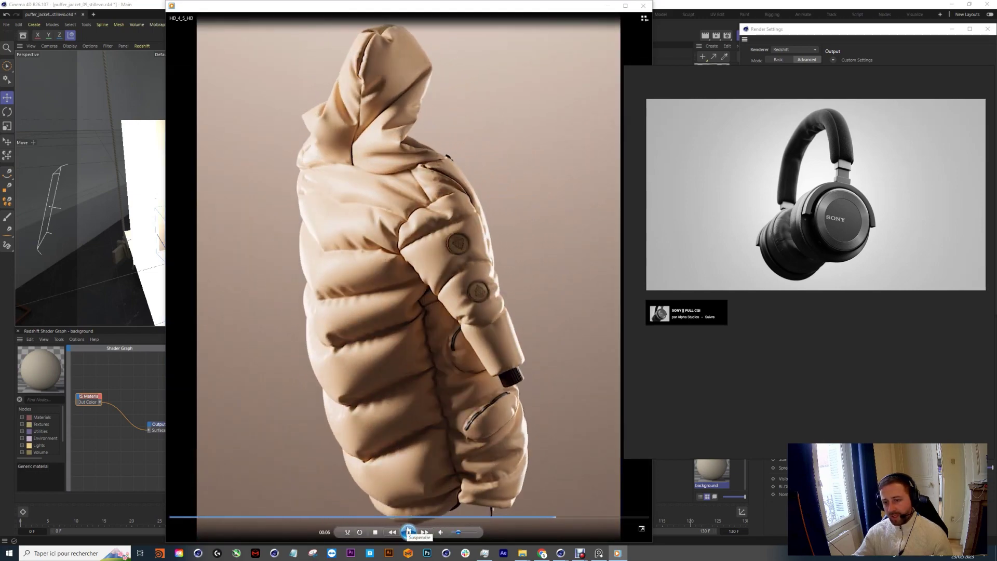
left_click(409, 530)
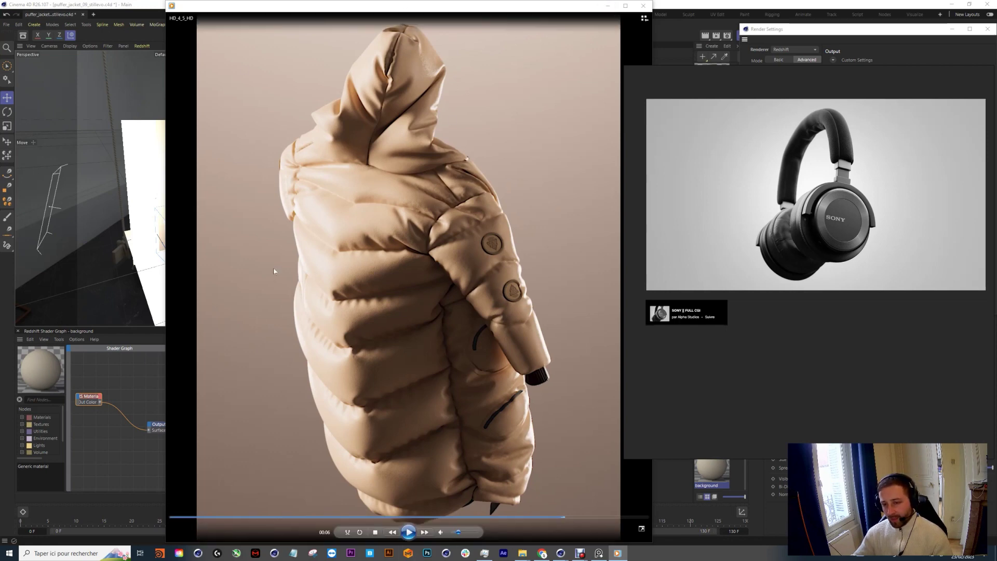
left_click_drag(472, 23, 273, 49)
Step: Close the jacket video, minimize Render Settings, and disable the FILL_bottom, FILL_top, KEY and RIM_left lights
left_click(416, 43)
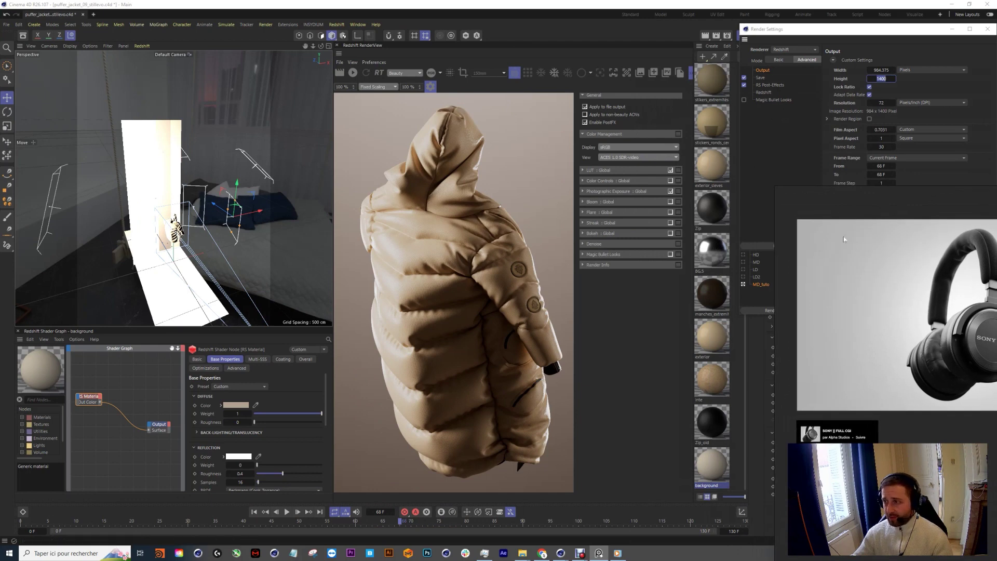
left_click(951, 30)
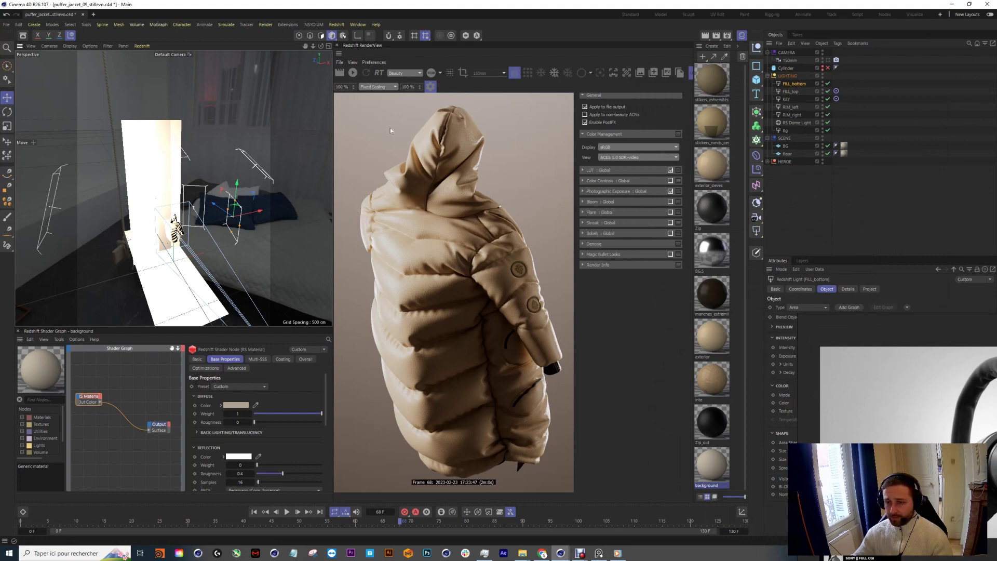
left_click(353, 72)
left_click_drag(828, 83, 829, 122)
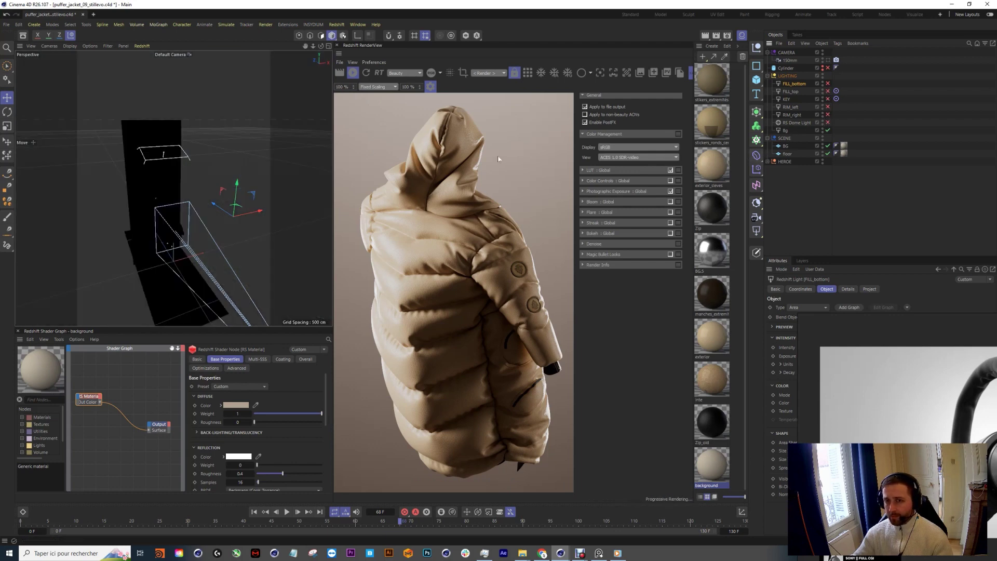
Step: Render through the 150mm camera and switch off the Bg light
left_click(488, 72)
left_click(478, 85)
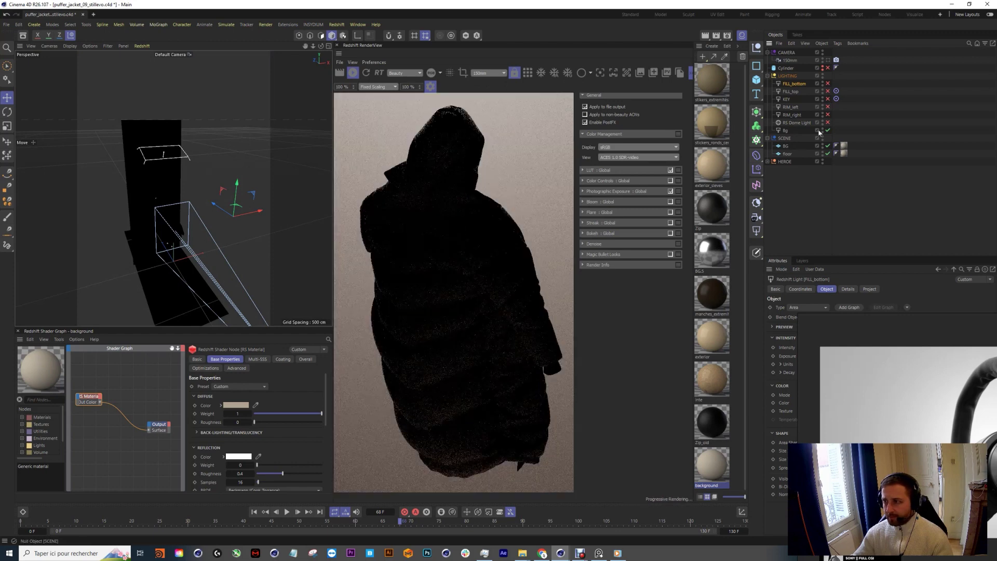
left_click(828, 130)
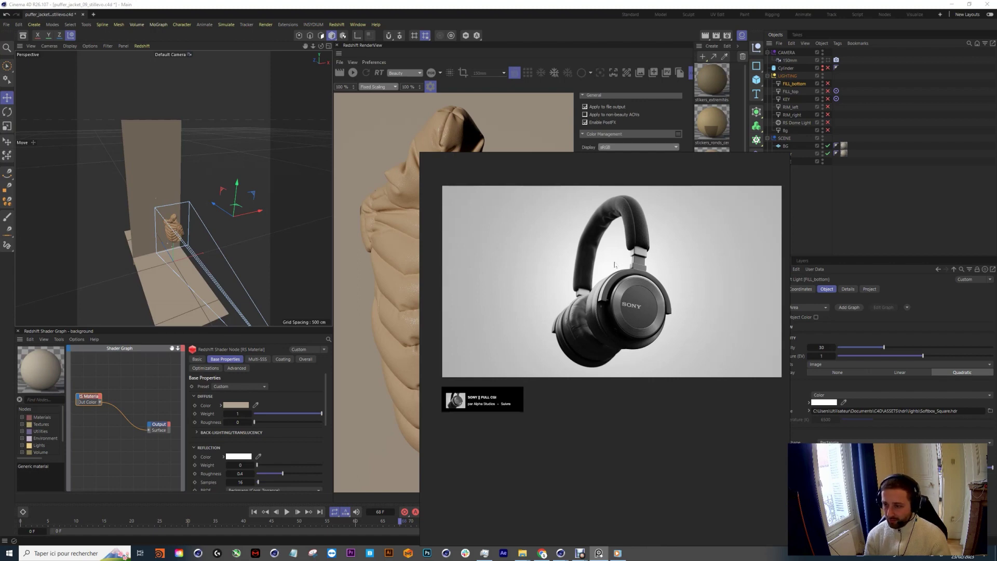
Step: Move the Sony headphones reference left and advance to the Crocs x Salehe Bembury image
left_click_drag(616, 268, 585, 266)
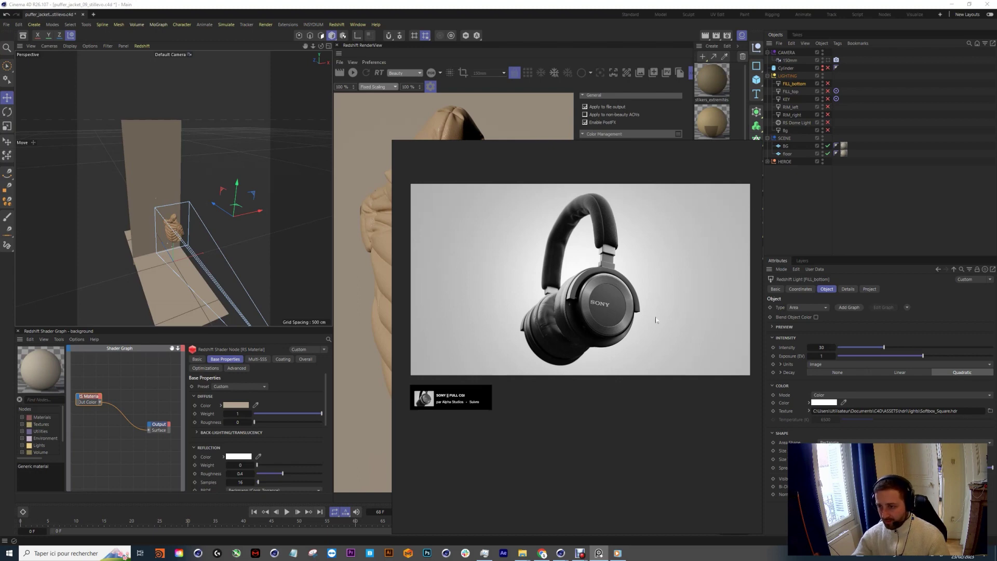
key("Right")
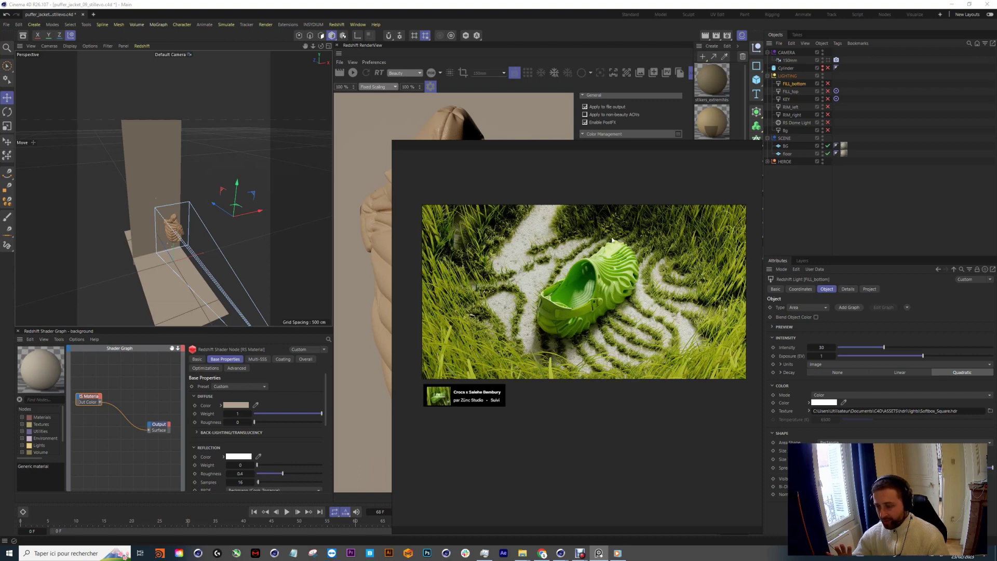
Step: Zoom the Crocs image in and out, then advance to the Adidas Ozweego render and zoom in
scroll(613, 296, "up", 2, "ctrl")
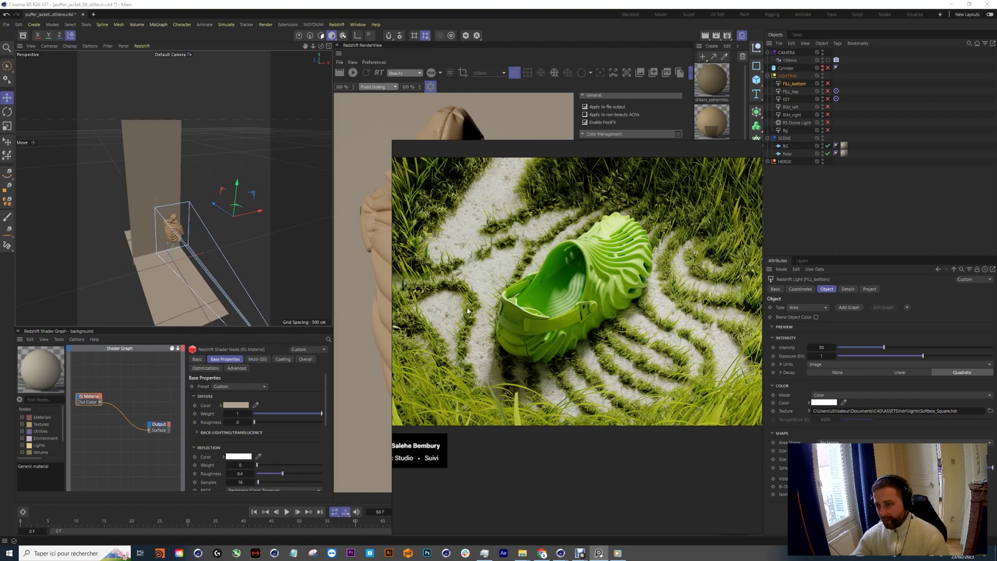
scroll(571, 322, "down", 2, "ctrl")
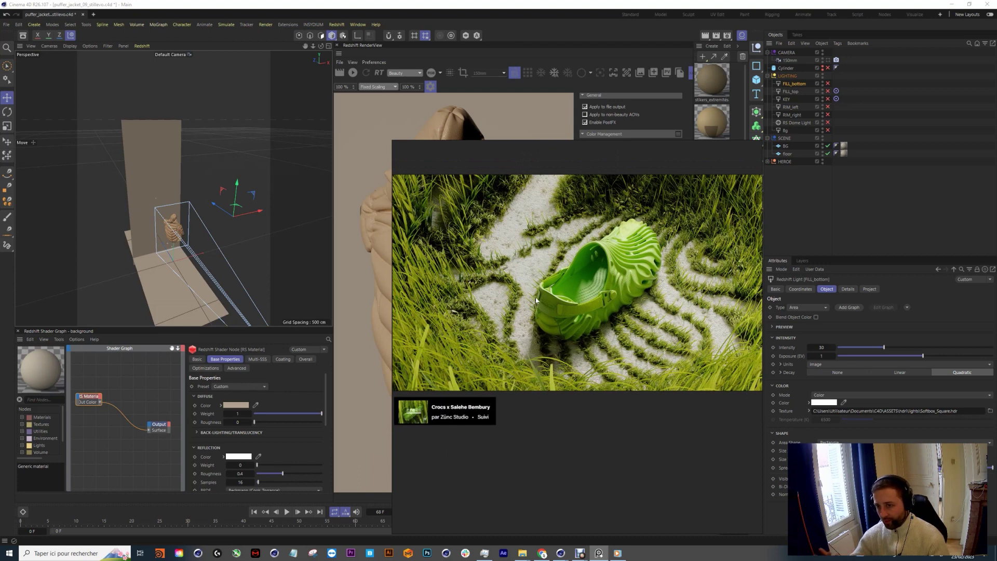
scroll(575, 321, "down", 2, "ctrl")
key("Right")
scroll(509, 329, "up", 1, "ctrl")
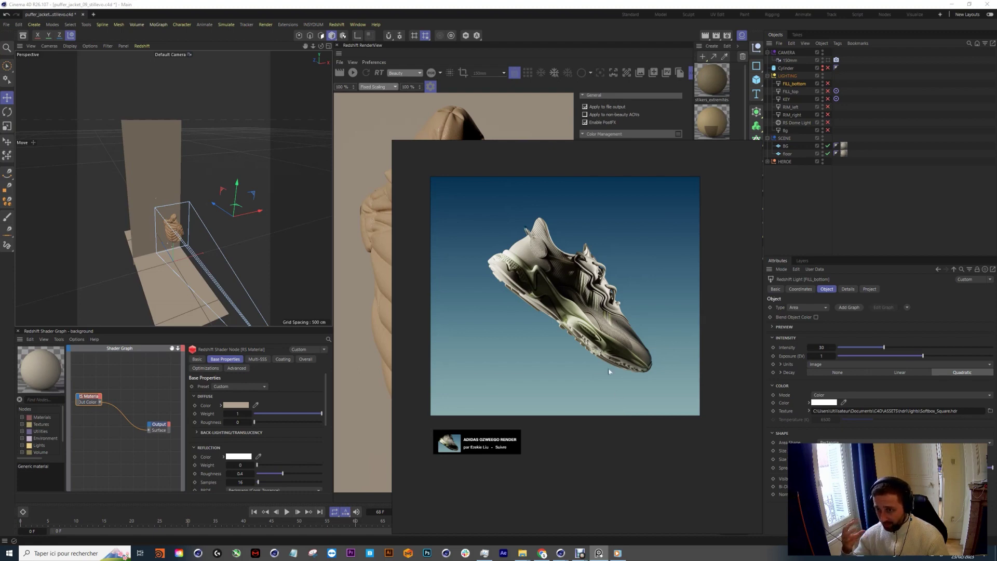
Step: Enlarge the Ozweego shoe image to full size and push PureRef toward the right edge
left_click(596, 351)
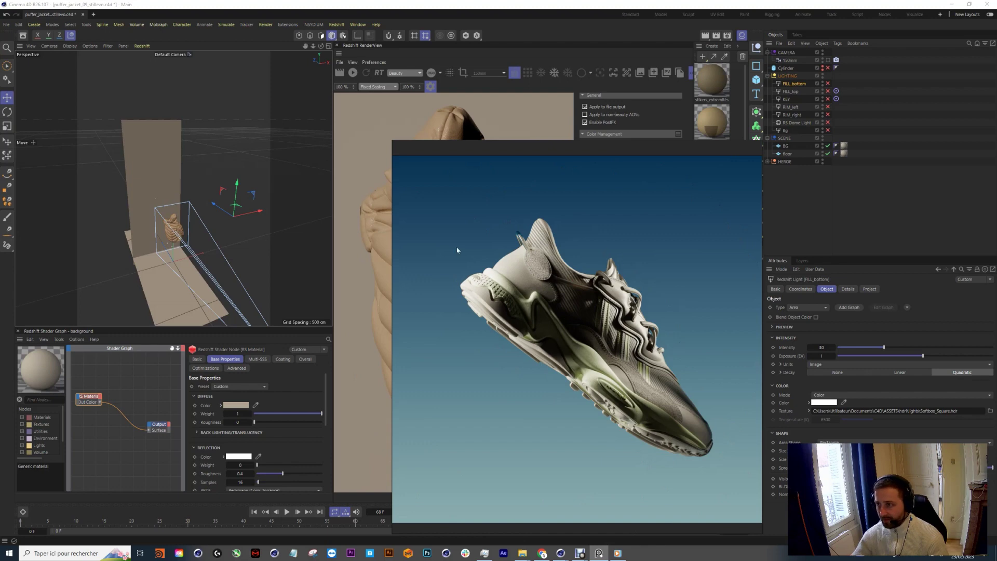
left_click_drag(454, 249, 765, 313)
Step: Dismiss the PureRef shoe reference, orbit the viewport, and select the Default object and BG plane
right_click(797, 324)
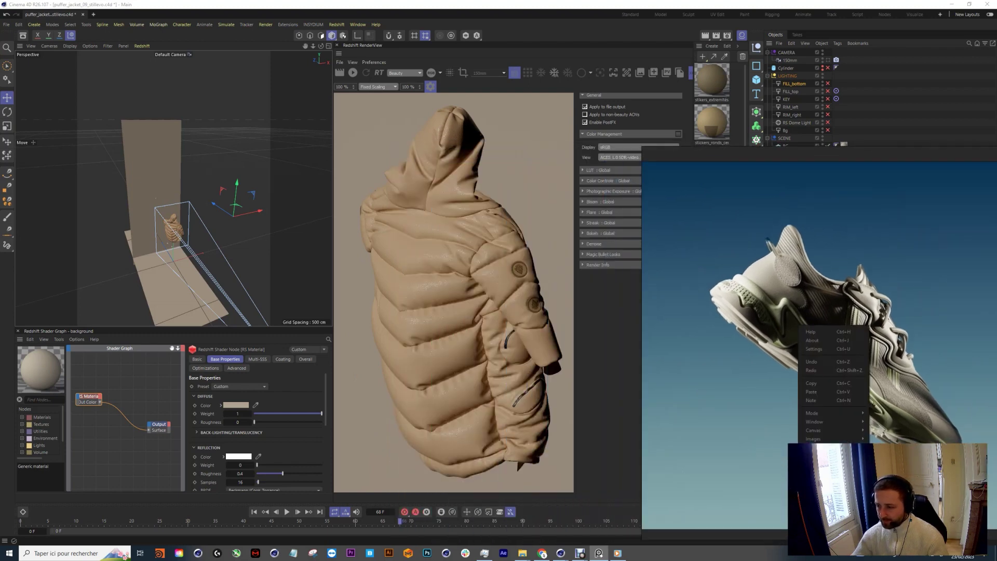
key("alt+Tab")
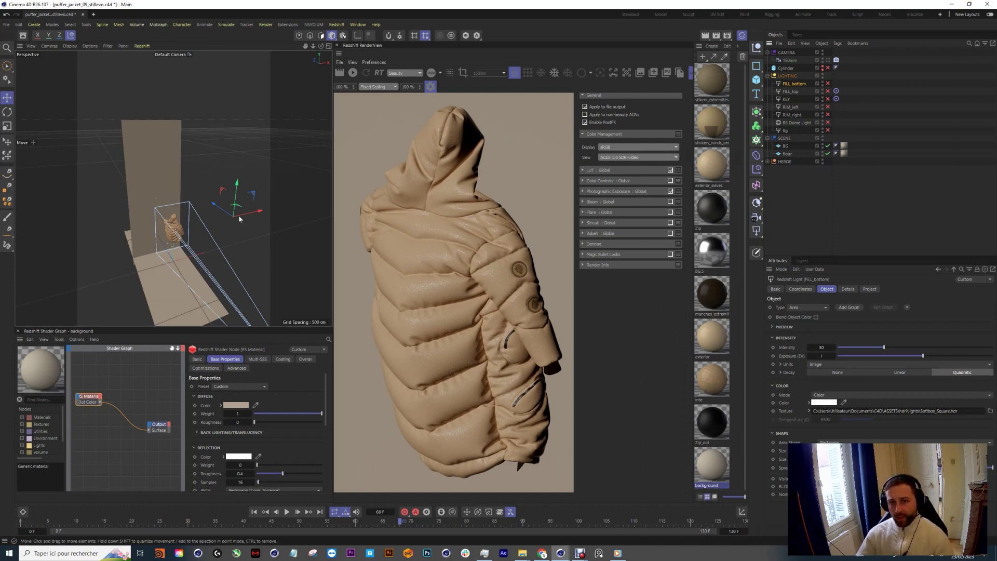
left_click_drag(321, 46, 169, 173)
left_click(144, 195)
left_click(218, 228)
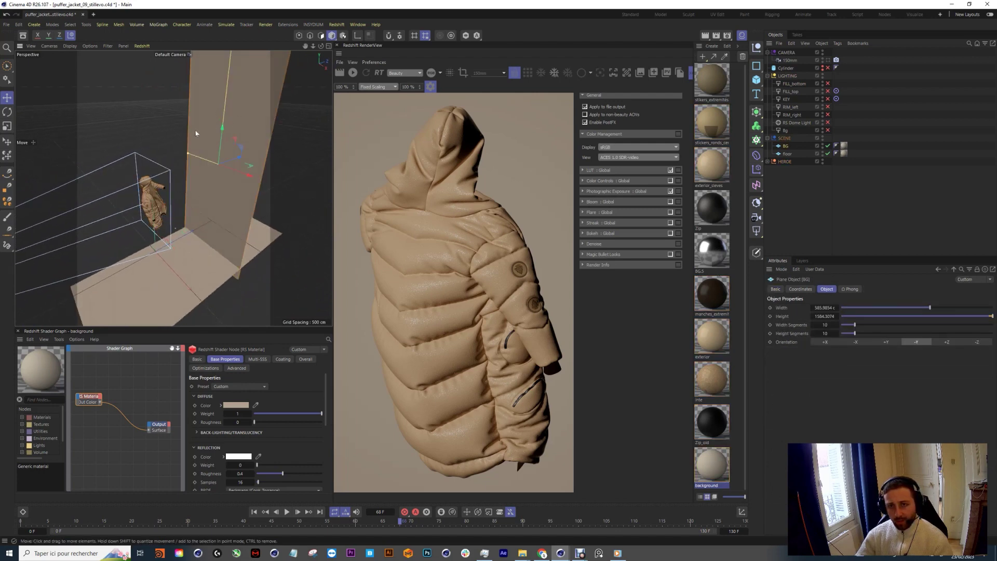
Step: Orbit around floor and backdrop, then select the BG plane and inspect its background material tag
left_click_drag(195, 134, 192, 260, "alt")
left_click(208, 213)
left_click_drag(208, 213, 84, 233, "alt")
left_click_drag(171, 198, 225, 126, "alt")
left_click(225, 127)
left_click(844, 146)
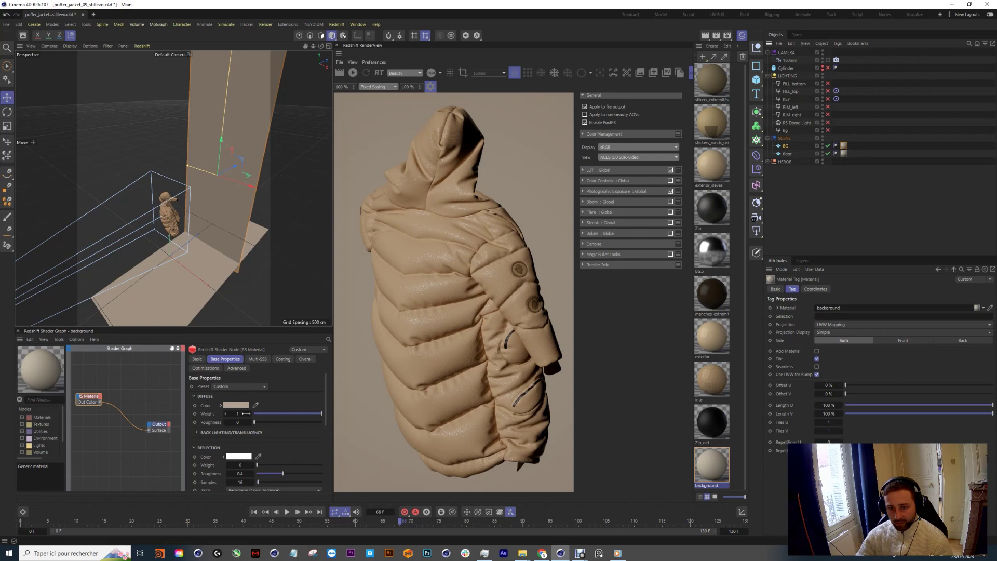
scroll(255, 416, "down", 2)
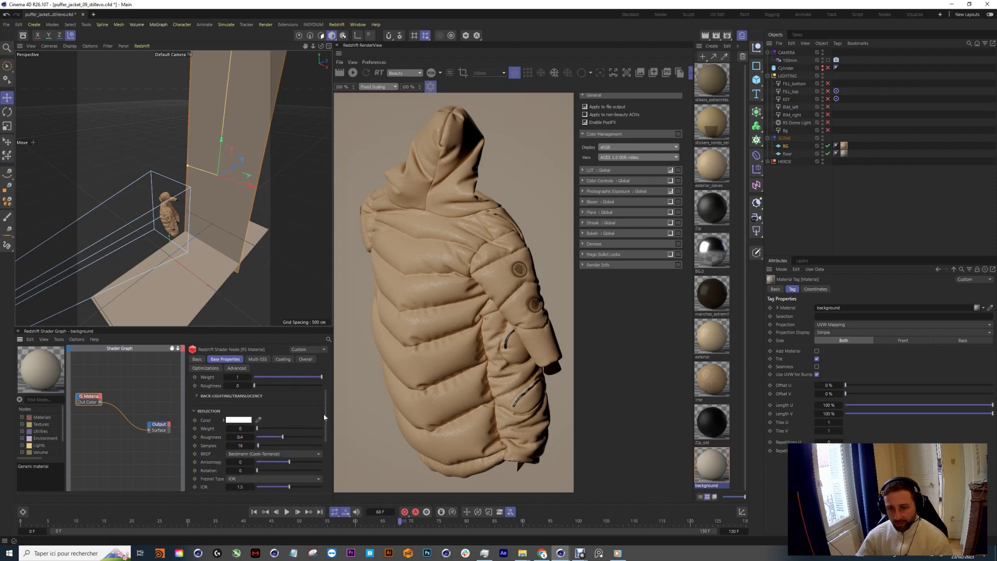
scroll(249, 416, "up", 2)
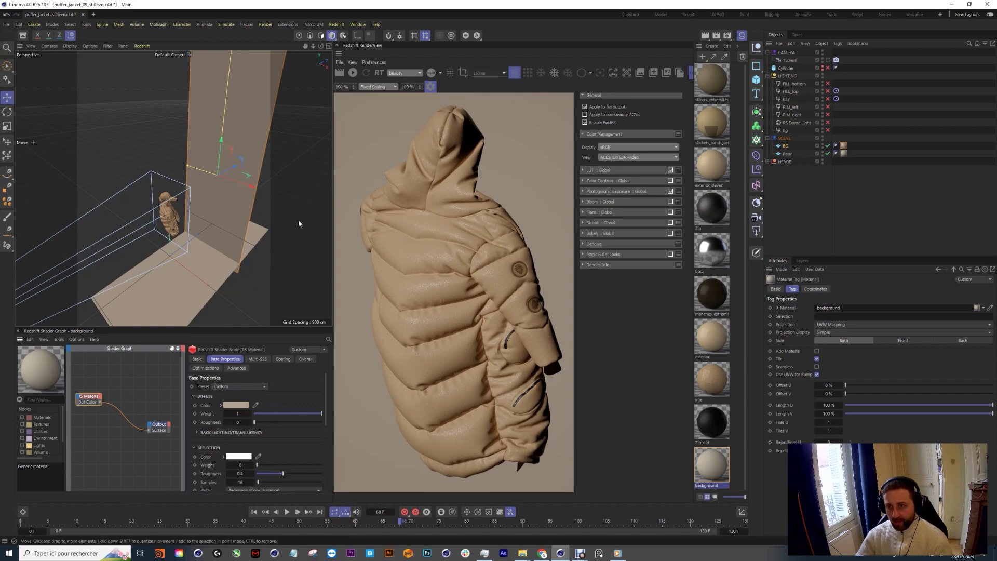
scroll(410, 224, "down", 2)
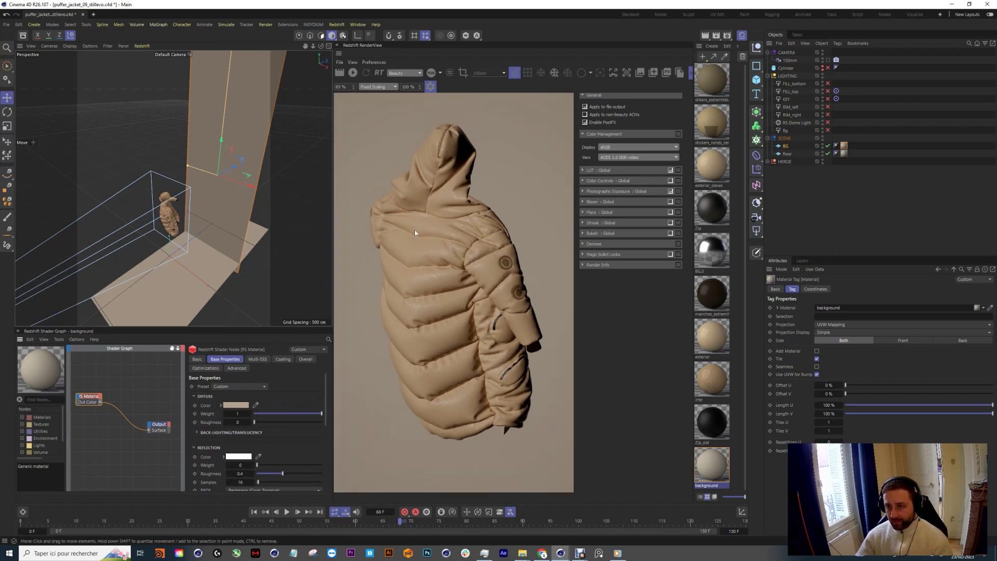
Step: Reopen and close the finished jacket clip, then re-enable the Bg light
left_click(617, 553)
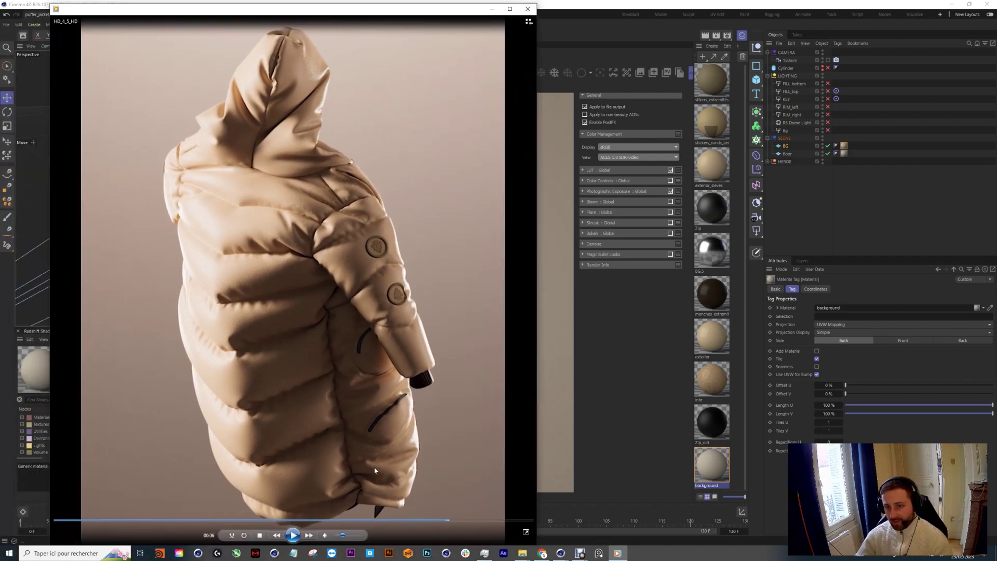
left_click(492, 8)
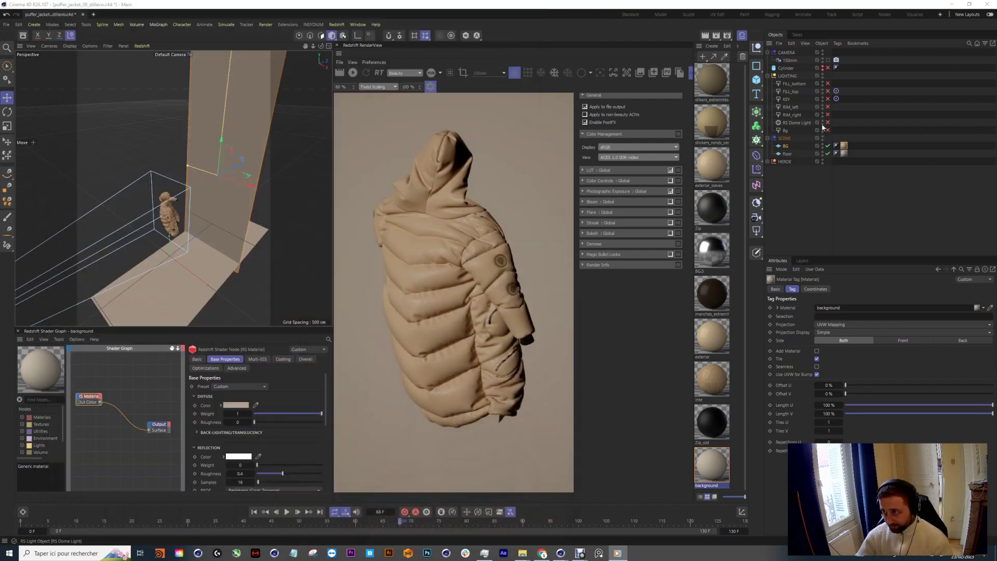
left_click(828, 131)
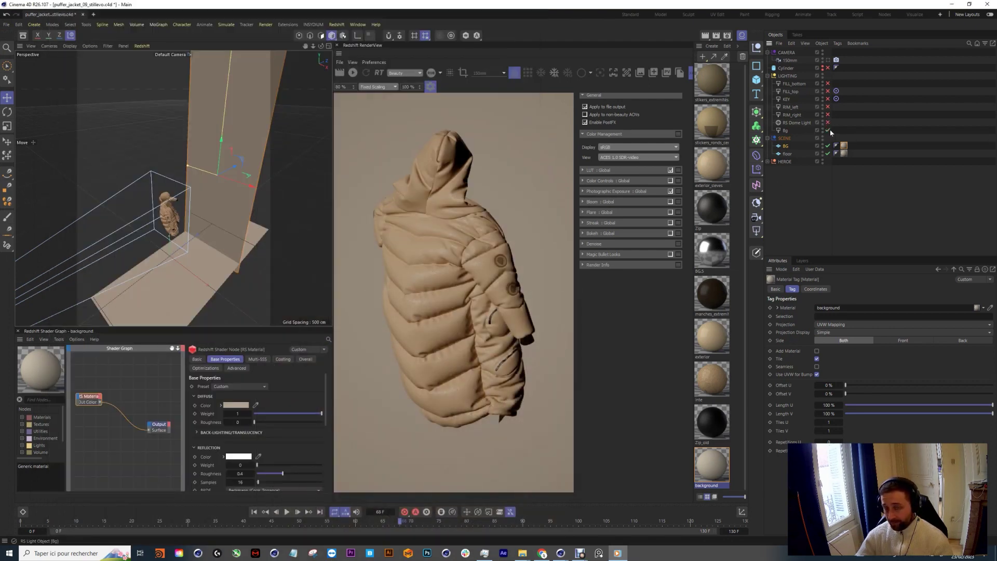
Step: Orbit the view and select the Bg area light, briefly checking the BG backdrop plane
left_click_drag(204, 81, 173, 99, "alt")
left_click(173, 99)
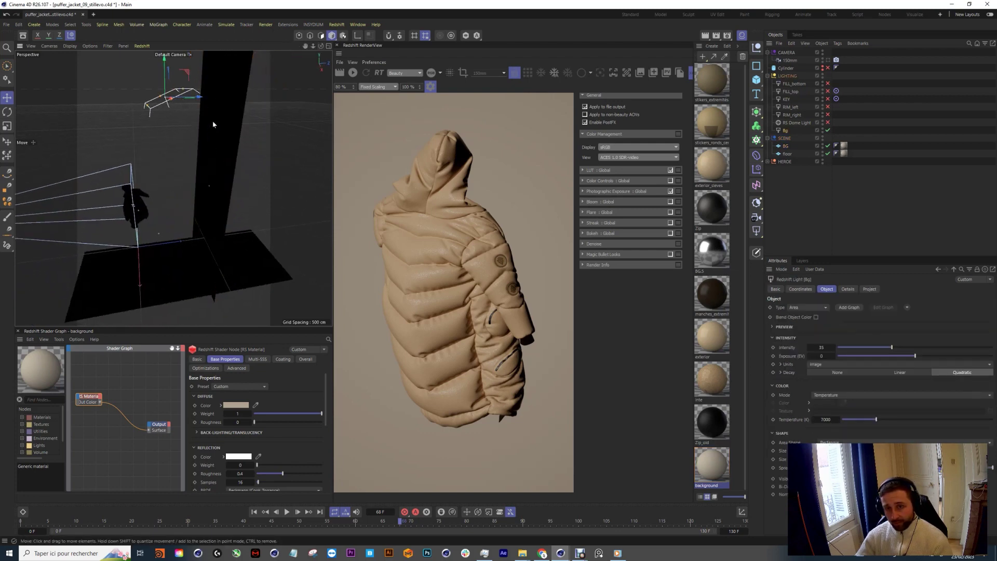
left_click(198, 149)
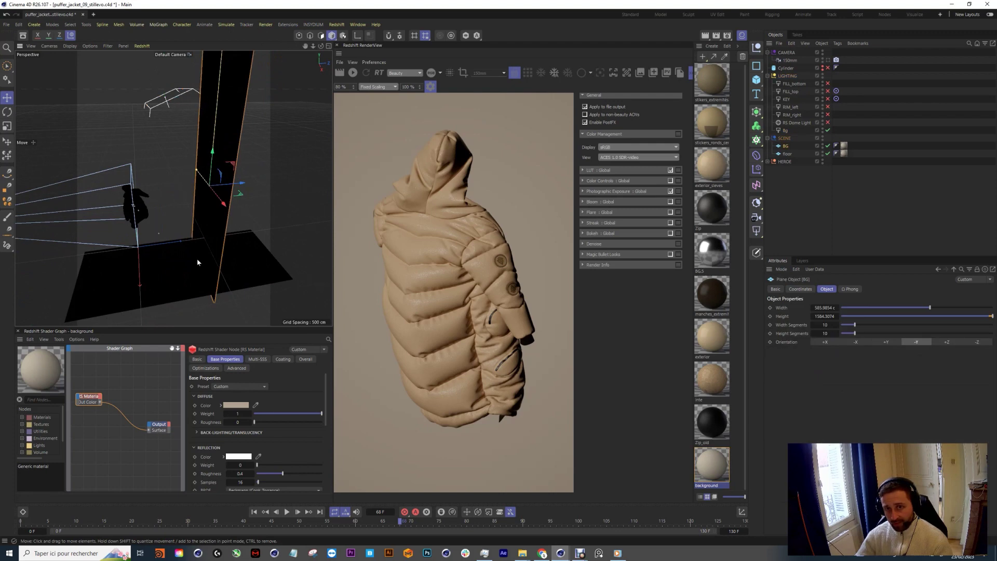
left_click(174, 108)
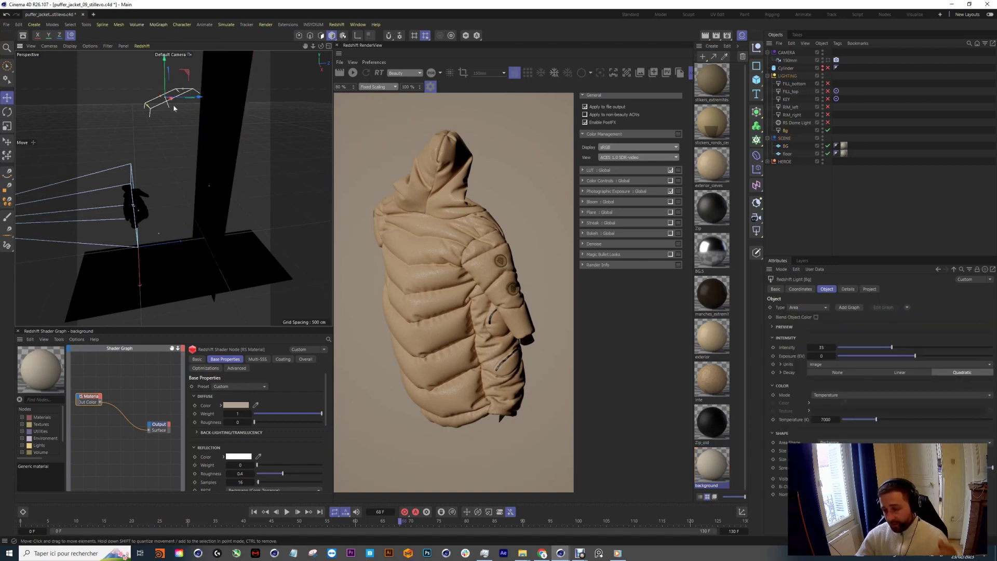
Step: Restart the Redshift interactive render and render the jacket through the 150mm camera
left_click(353, 73)
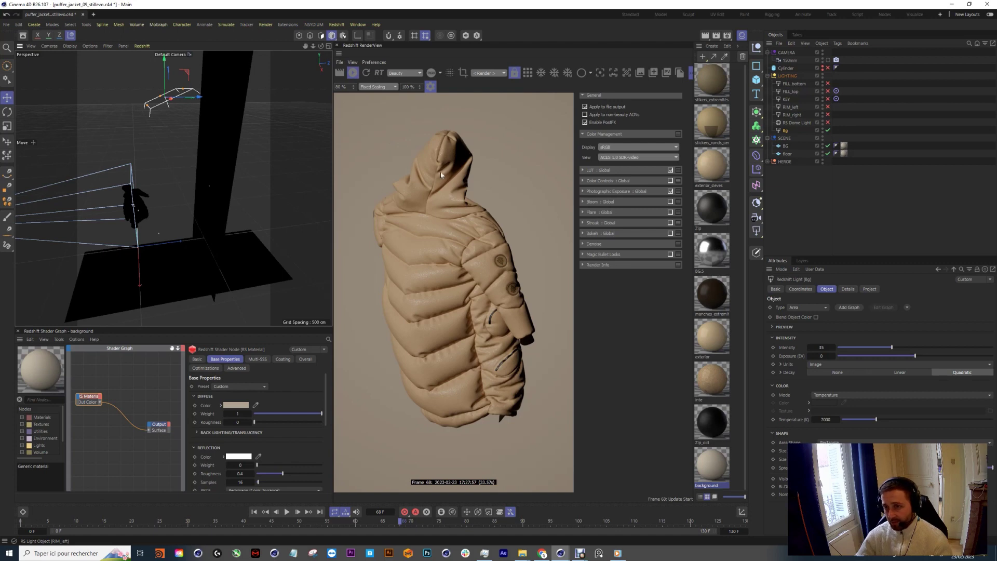
left_click(430, 87)
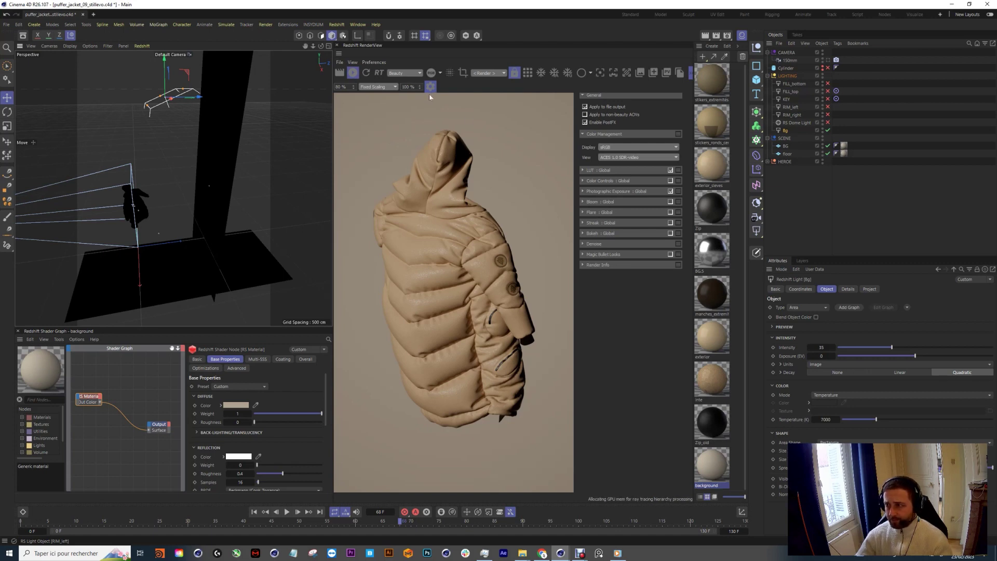
left_click(486, 73)
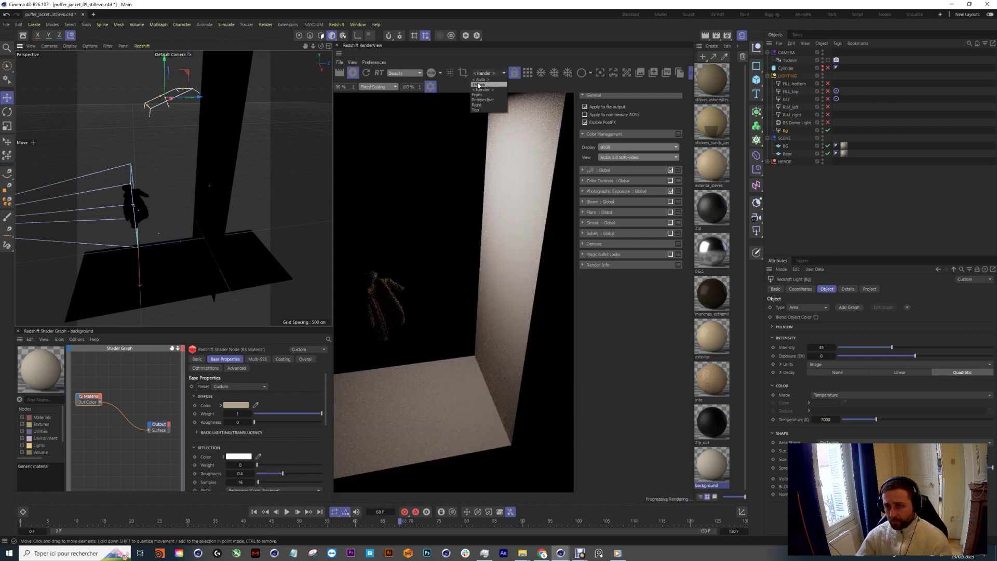
left_click(478, 84)
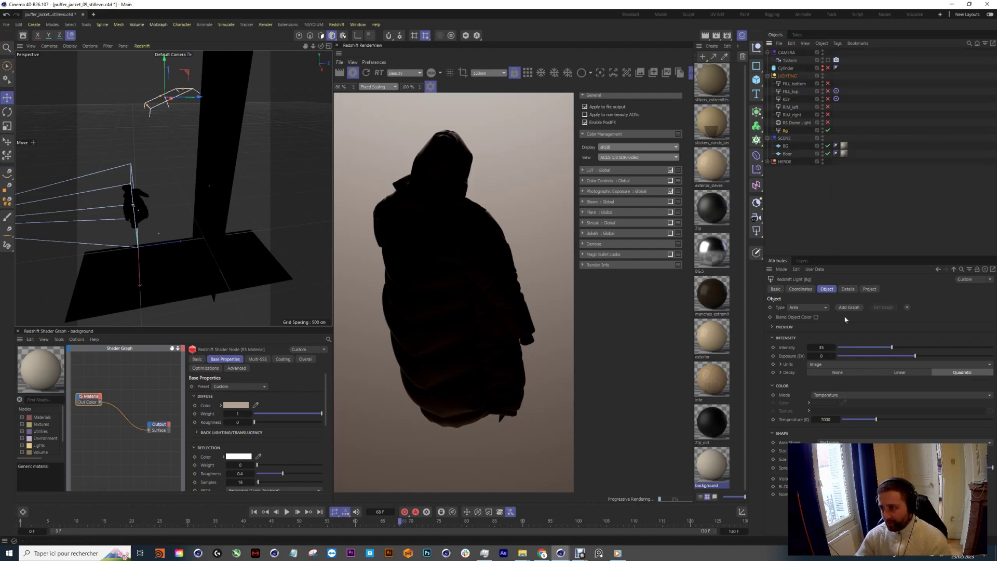
Step: Inspect the Bg light's Project tab, then select BG, SCENE, Bg and the RS Dome Light
left_click(869, 288)
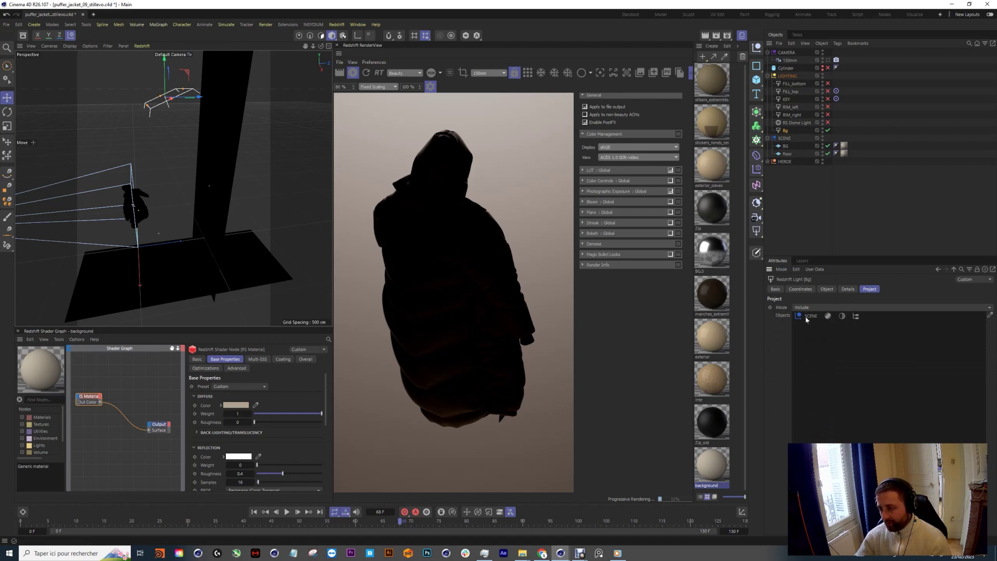
left_click(787, 146)
left_click(787, 154)
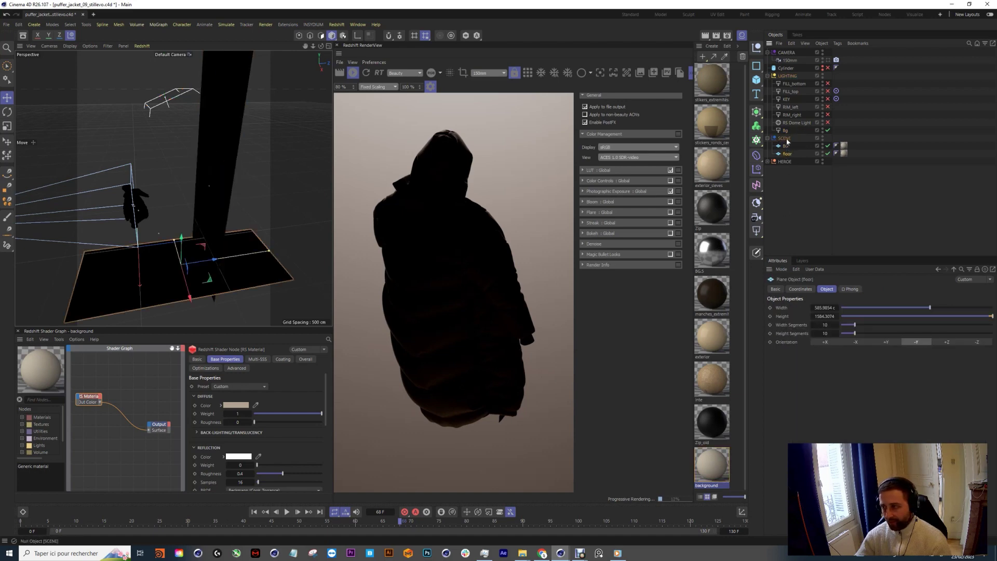
left_click(784, 138)
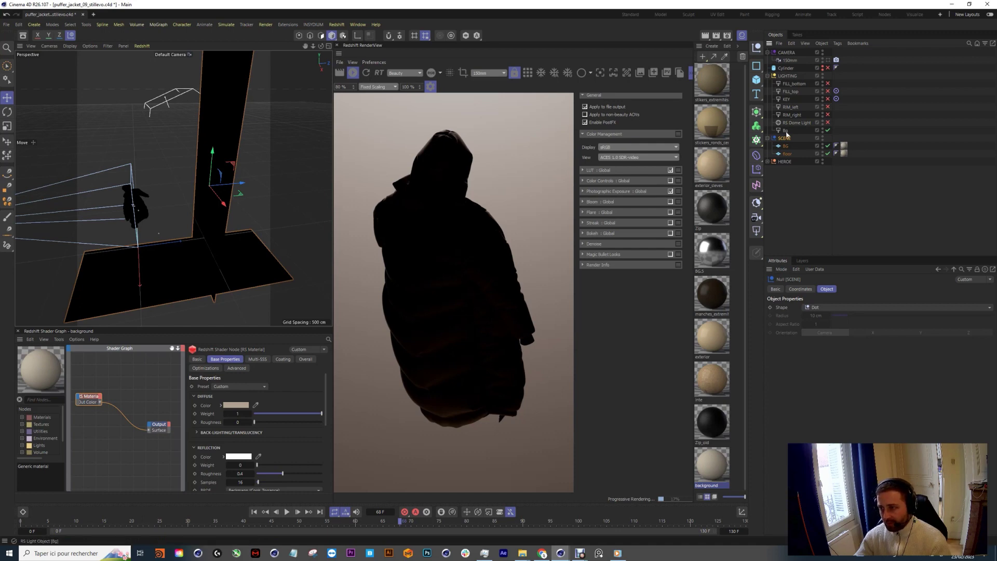
left_click(533, 188)
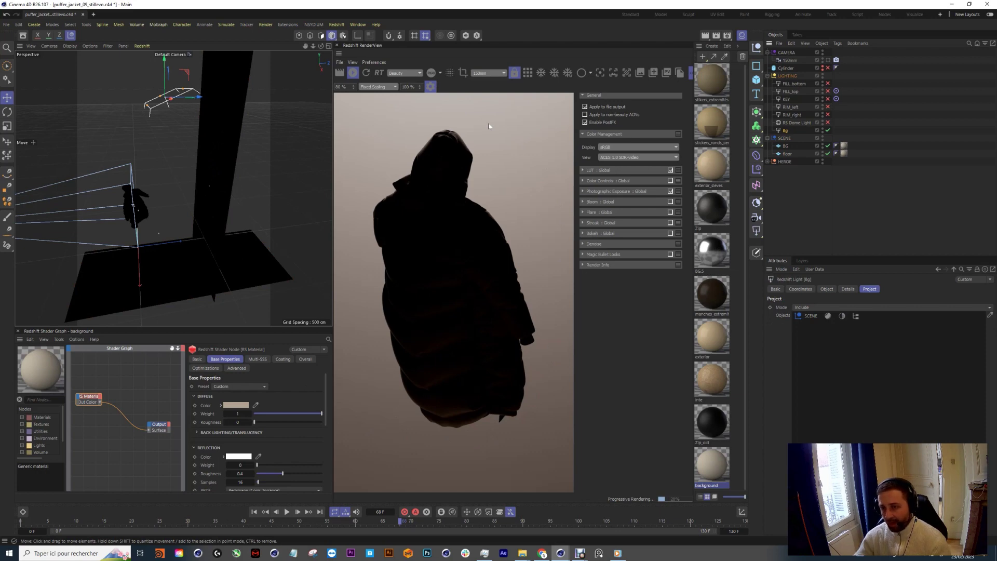
left_click(800, 123)
Step: Enable the RS Dome Light, review its Object settings, and turn RIM_right back on
left_click(828, 123)
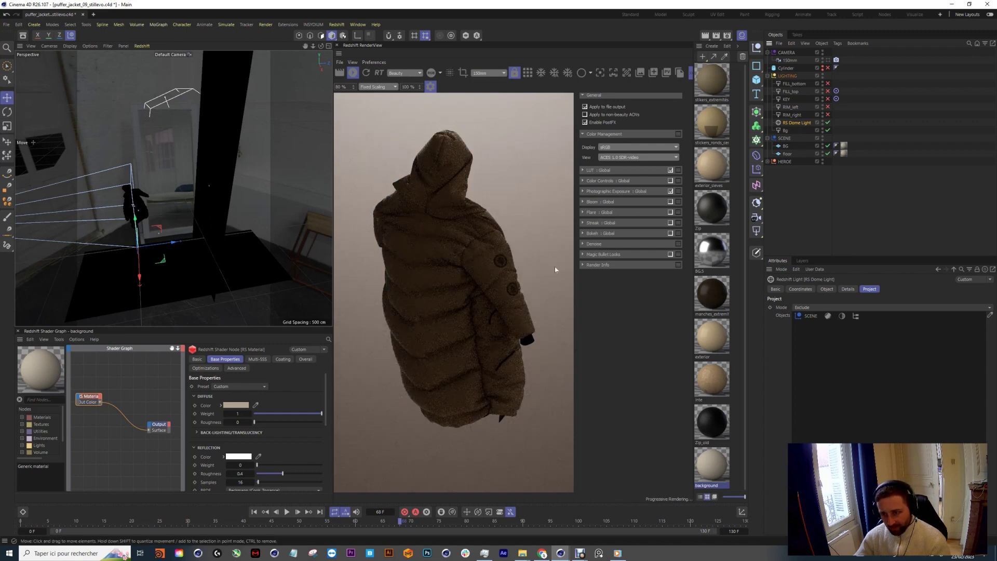
left_click(826, 288)
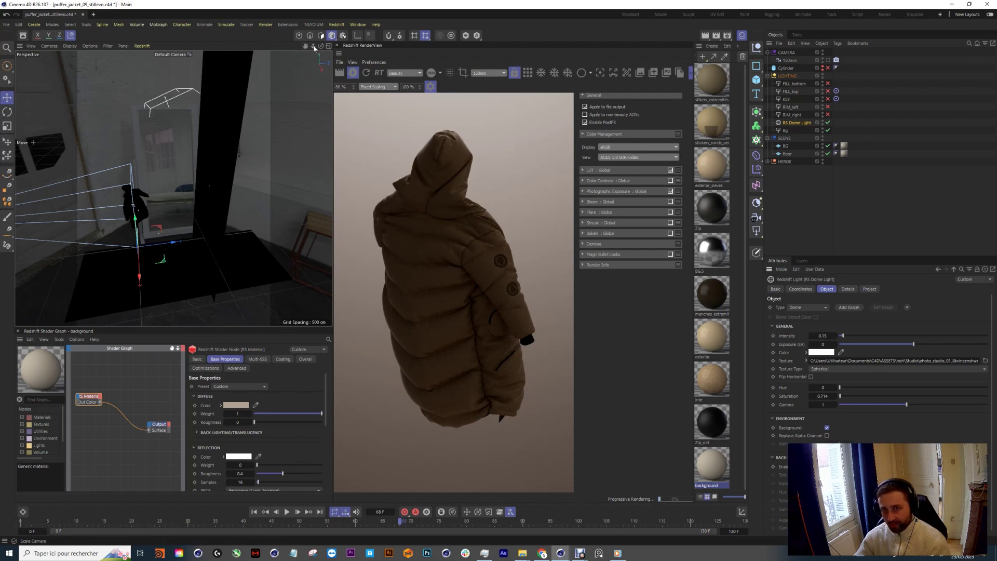
left_click_drag(313, 46, 160, 39)
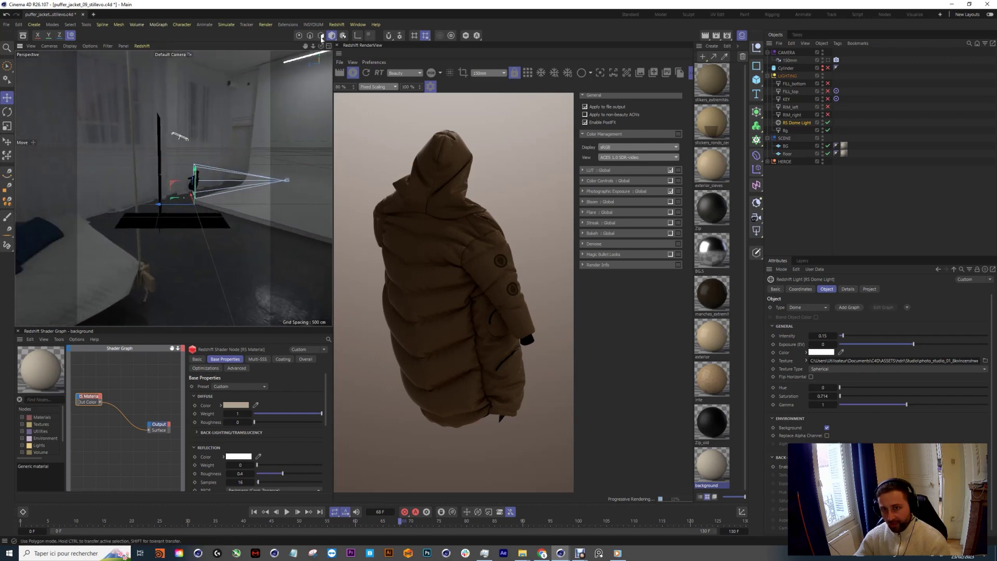
left_click_drag(321, 46, 597, 60)
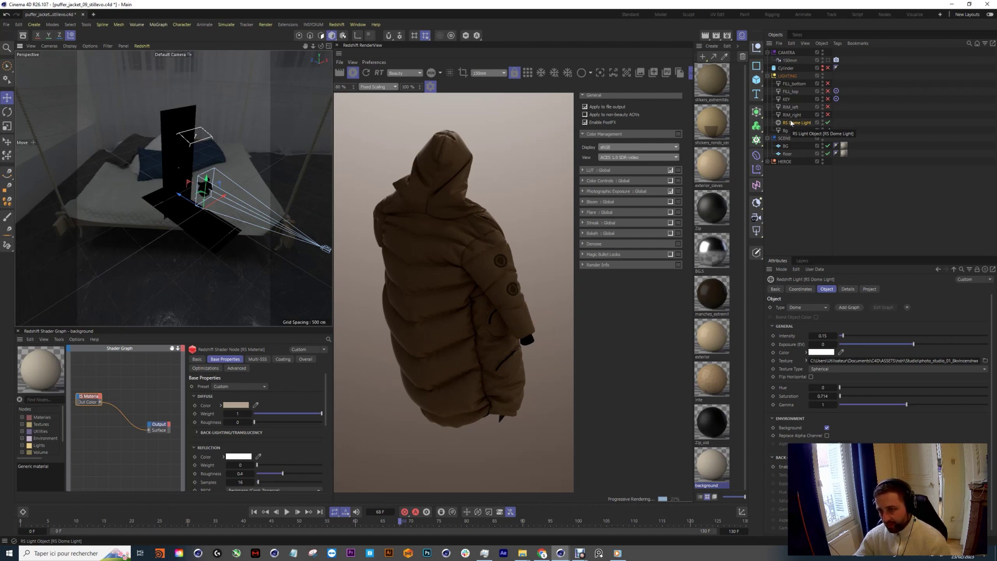
left_click(828, 115)
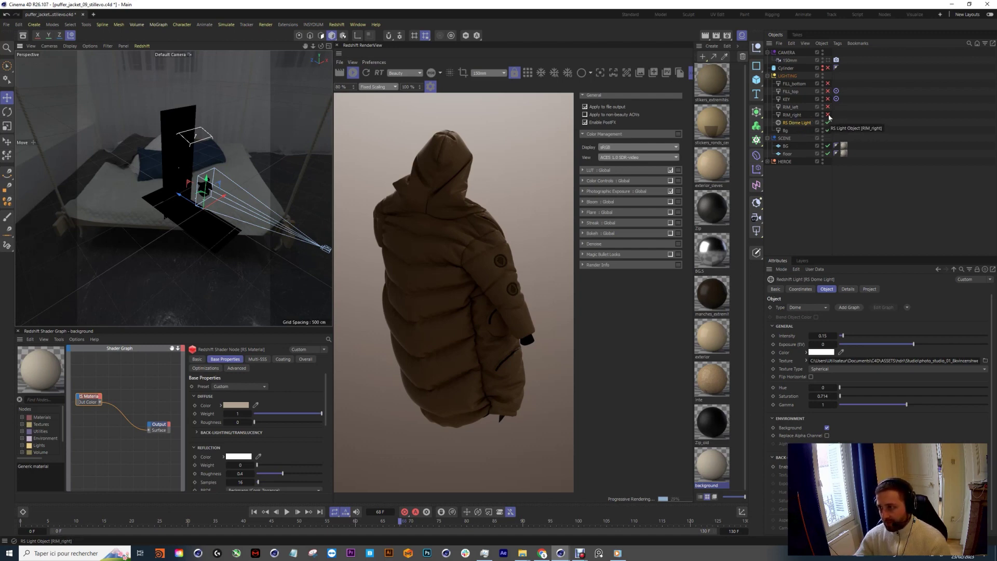
Step: Select RIM_right, hide the post-effects panel, and zoom the render to 95% centred on the jacket
left_click(791, 115)
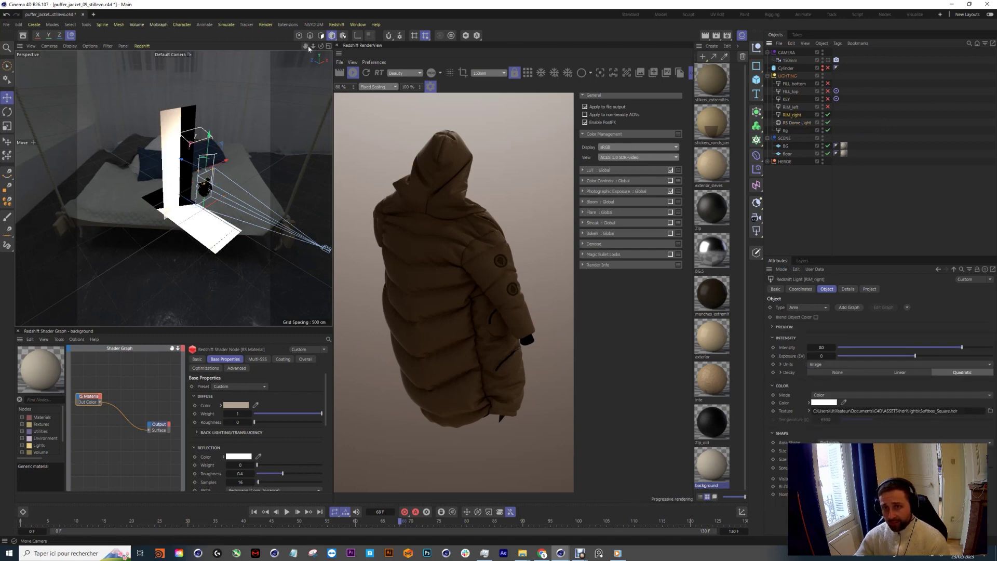
mouse_move(315, 49)
left_mouse_down()
mouse_move(286, 53)
mouse_move(307, 34)
left_mouse_up()
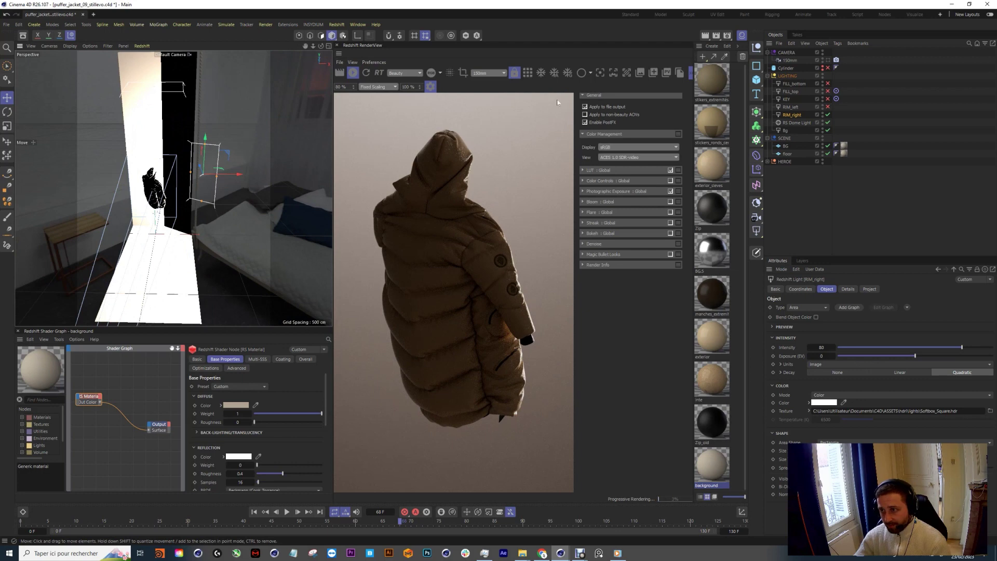
left_click(430, 86)
scroll(513, 260, "up", 3)
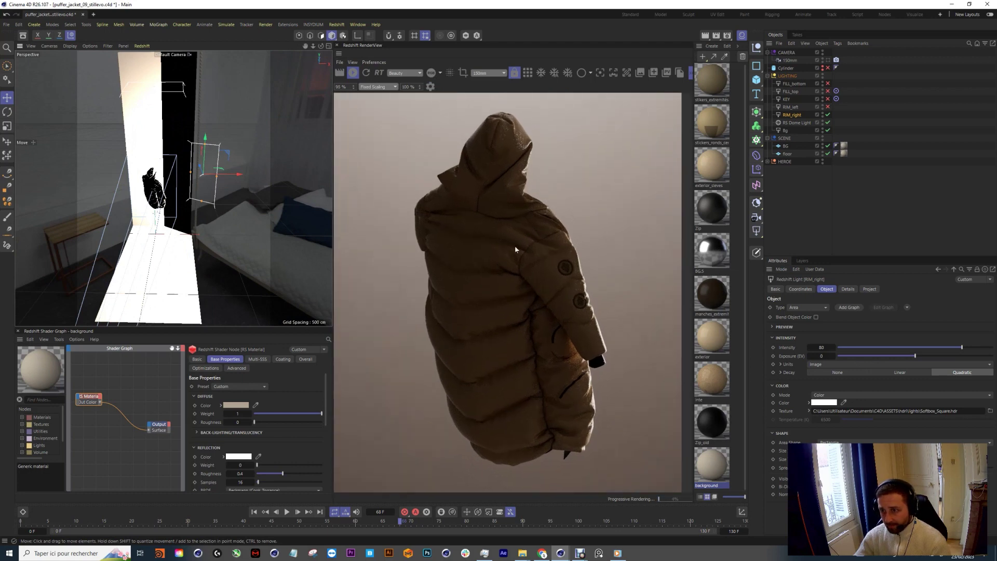
middle_click_drag(498, 262, 494, 248)
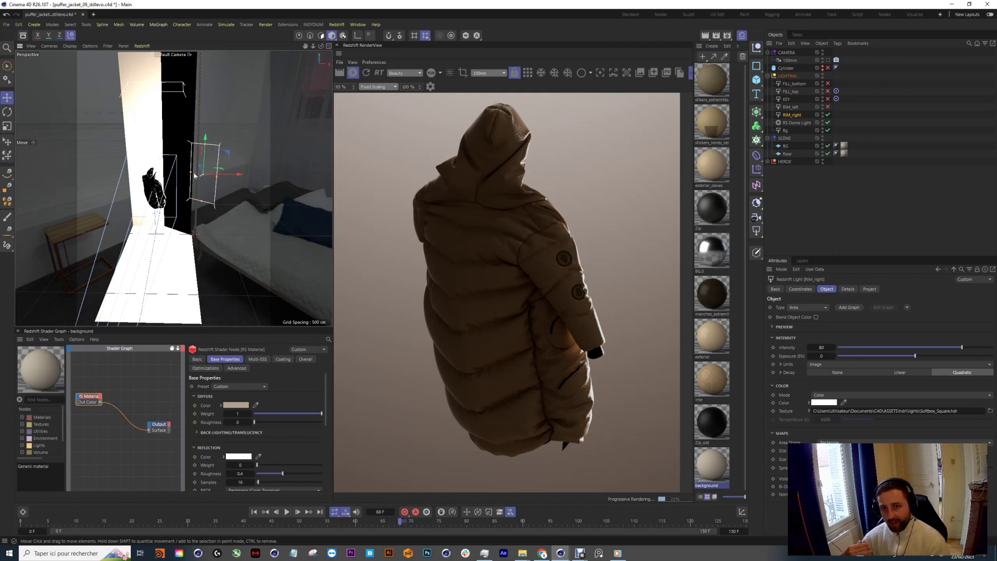
mouse_move(194, 175)
left_mouse_down("alt")
mouse_move(181, 180)
mouse_move(199, 160)
left_mouse_up("alt")
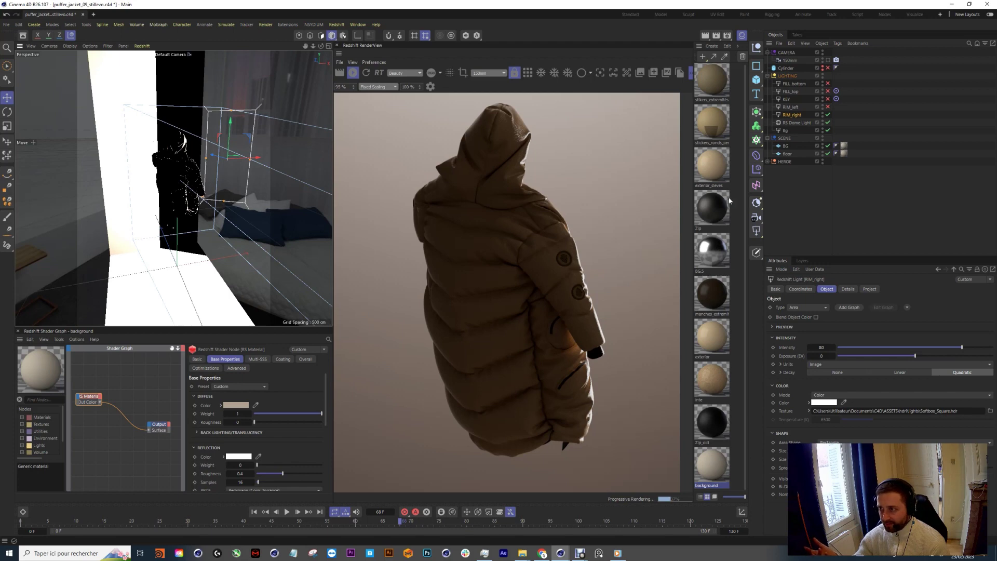
Step: Switch on RIM_left, check its intensity 85 softbox settings, then select the KEY light
left_click(828, 106)
left_click(790, 107)
left_click_drag(321, 46, 304, 58)
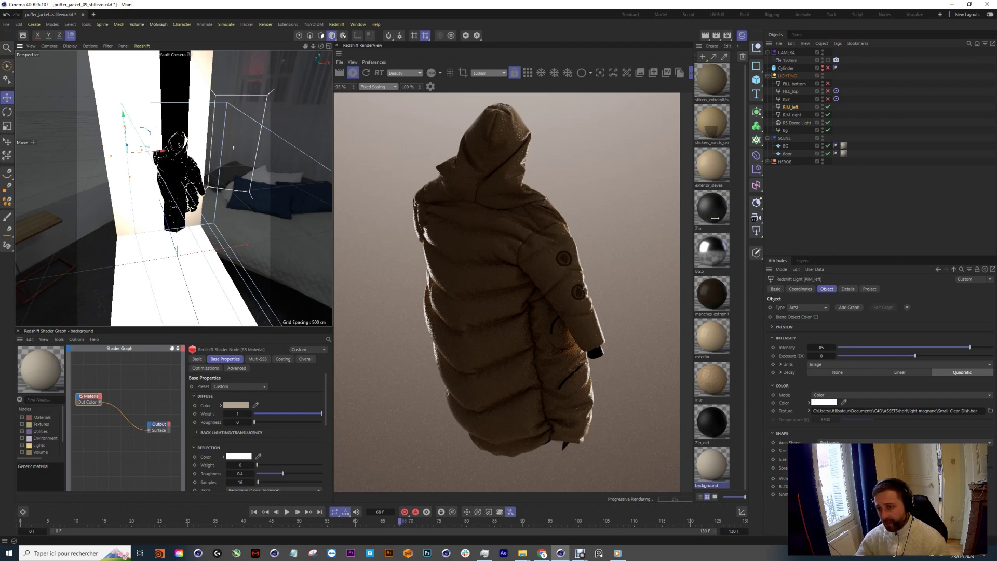
left_click(787, 99)
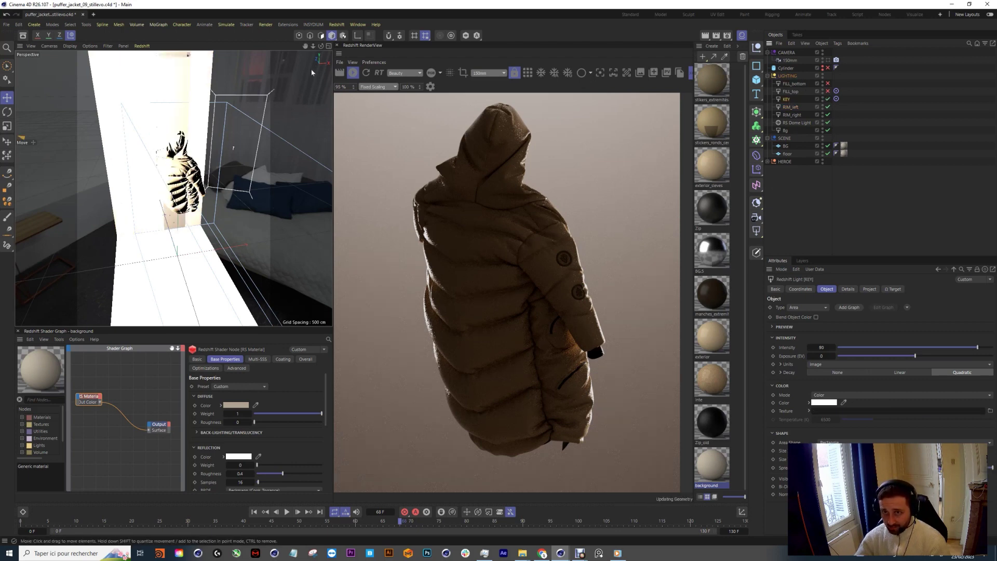
Step: Orbit the perspective view around the jacket to inspect the KEY light from several angles
left_click_drag(321, 46, 333, 99)
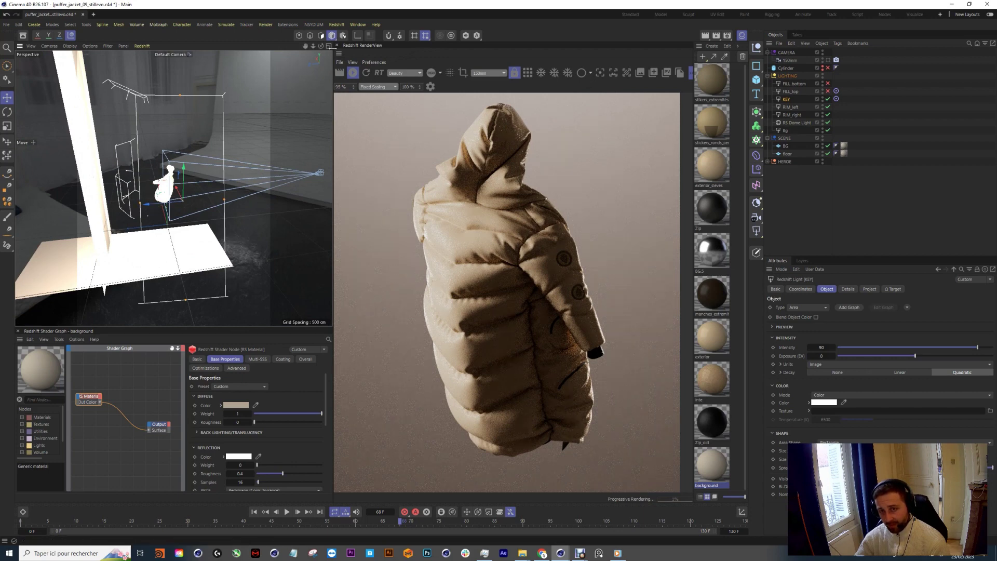
left_click_drag(321, 45, 255, 48)
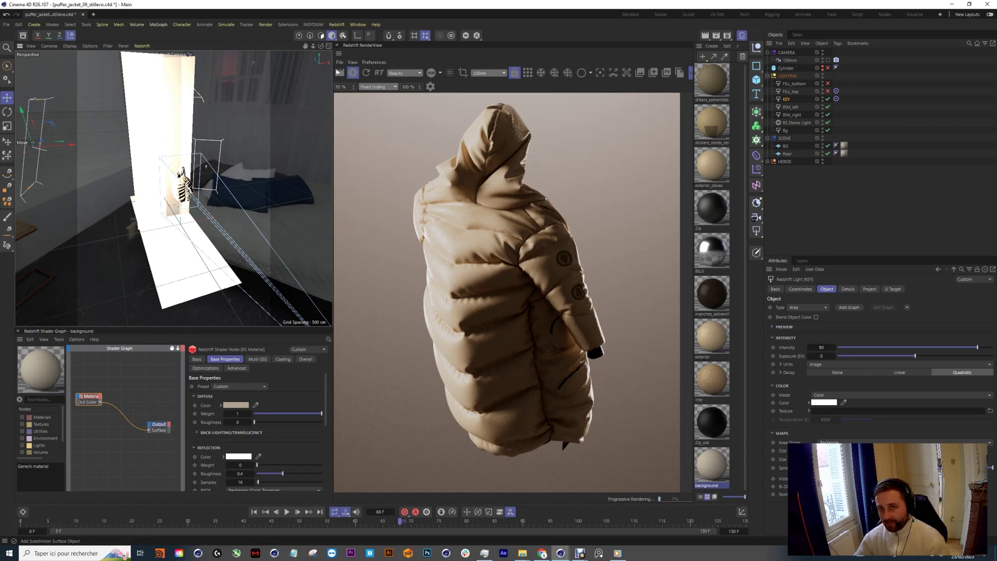
left_click_drag(324, 48, 322, 48)
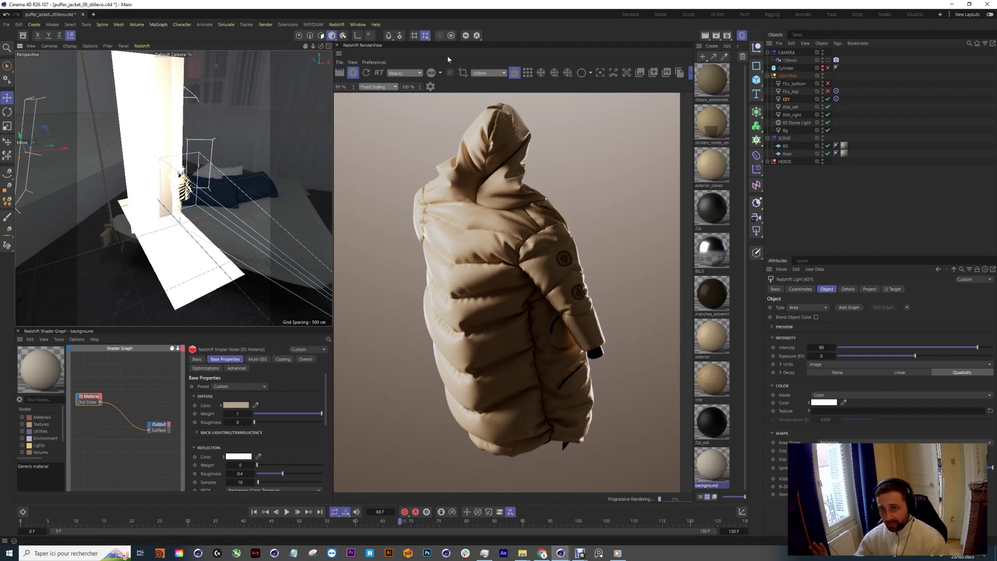
Step: Switch on the FILL_top and FILL_bottom lights
left_click(827, 91)
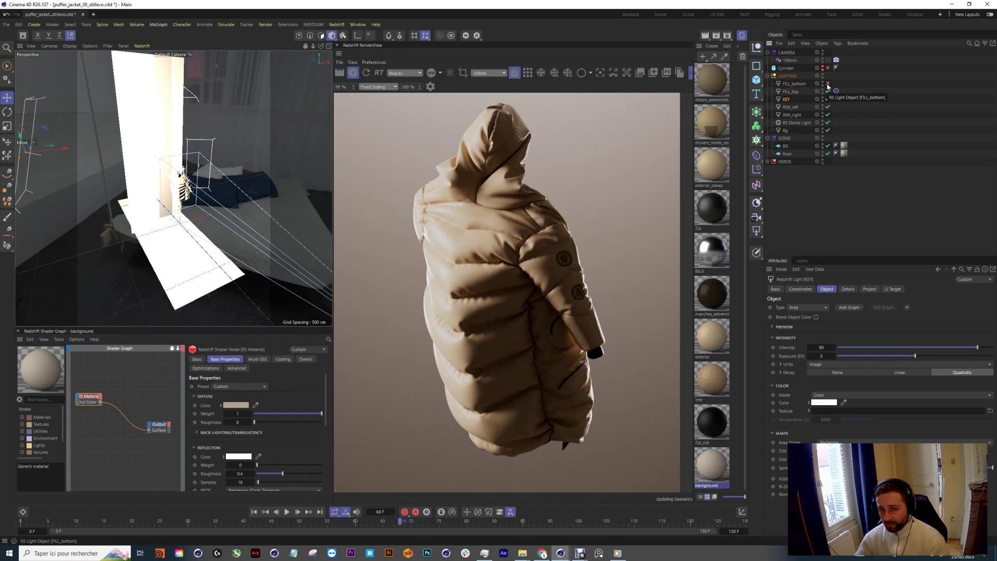
left_click(790, 91)
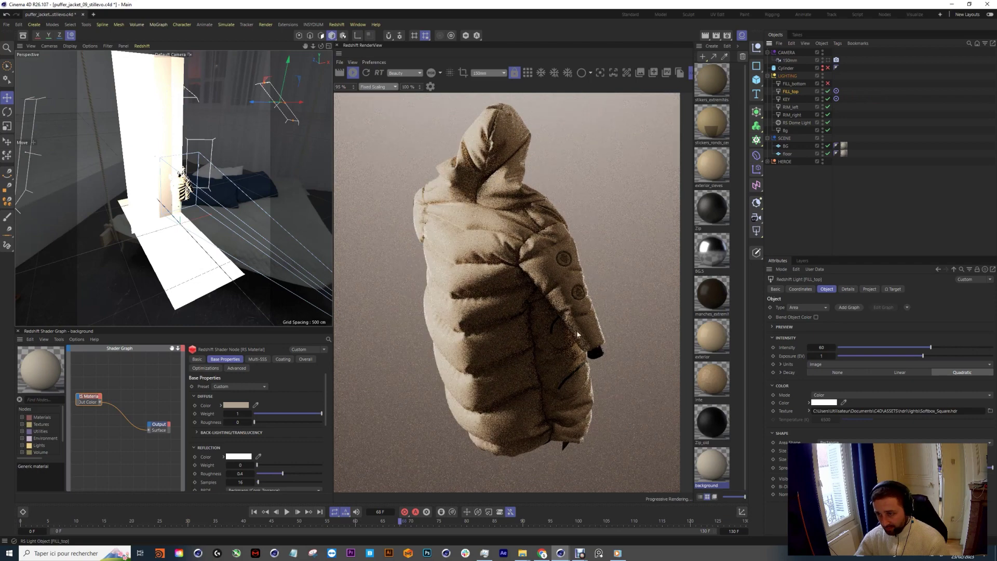
left_click(794, 83)
left_click(828, 84)
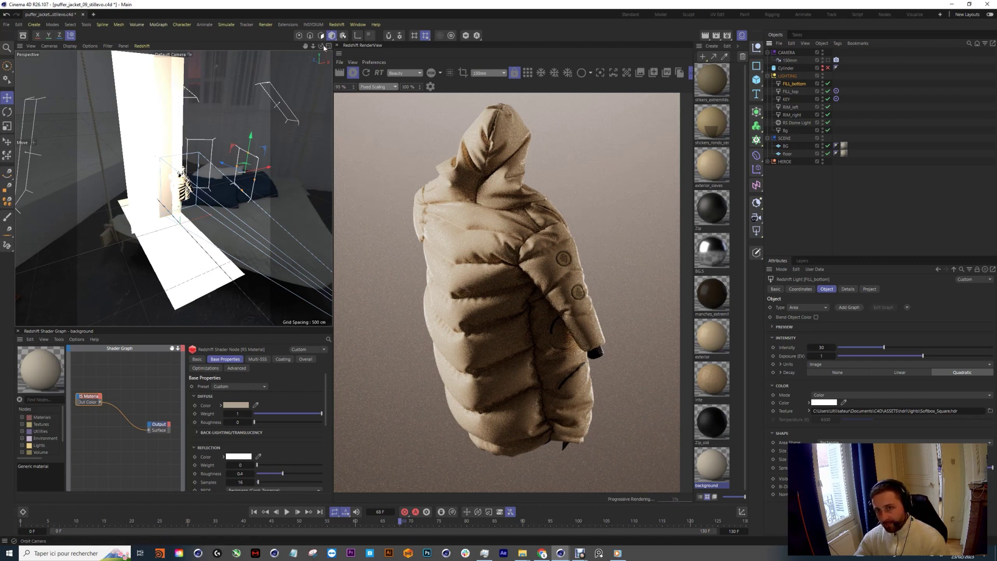
Step: Review the KEY light from several orbit angles, then show the render view's post-effects settings
left_click_drag(320, 46, 327, 44)
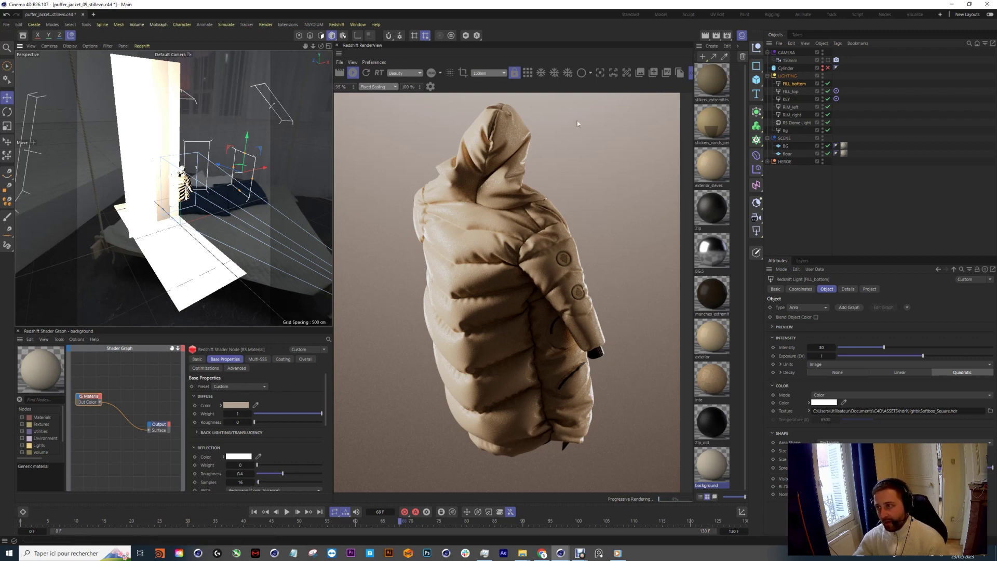
left_click(787, 101)
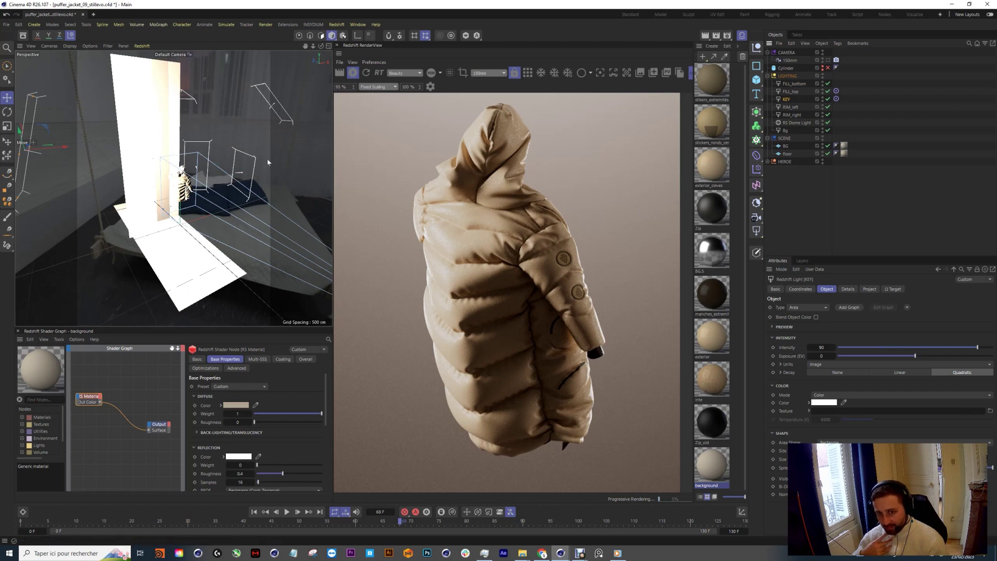
left_click_drag(322, 46, 235, 137)
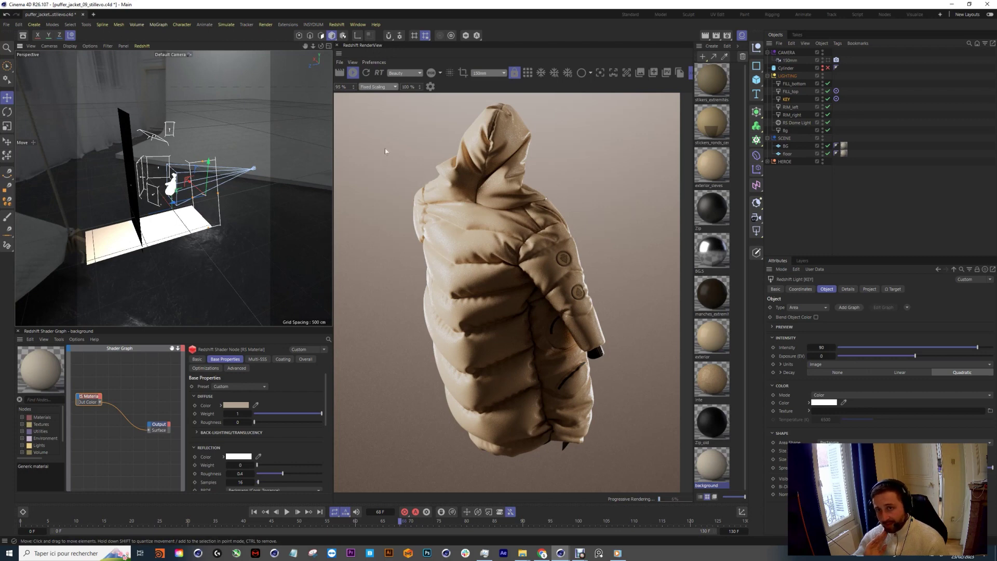
left_click_drag(321, 46, 260, 51)
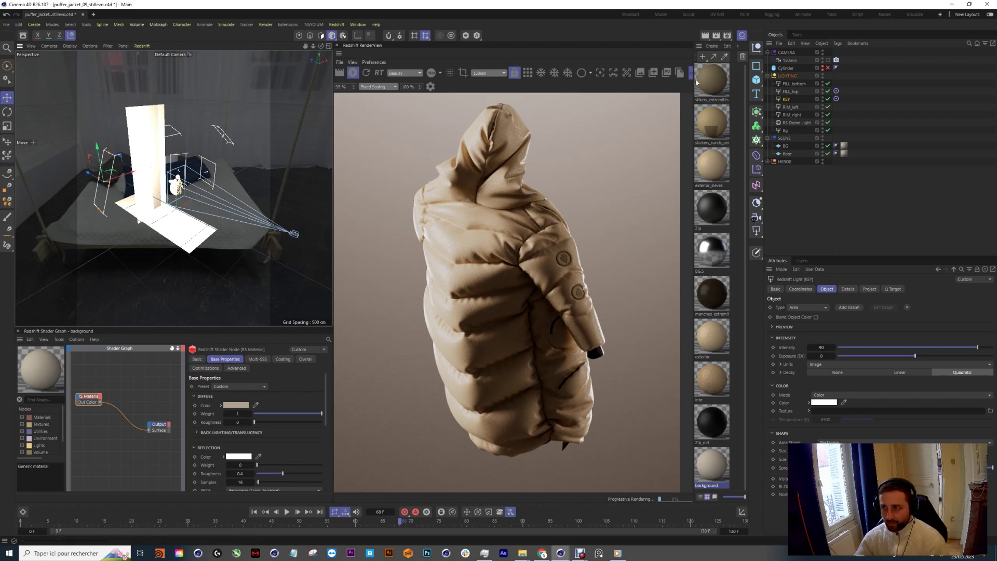
left_click(430, 87)
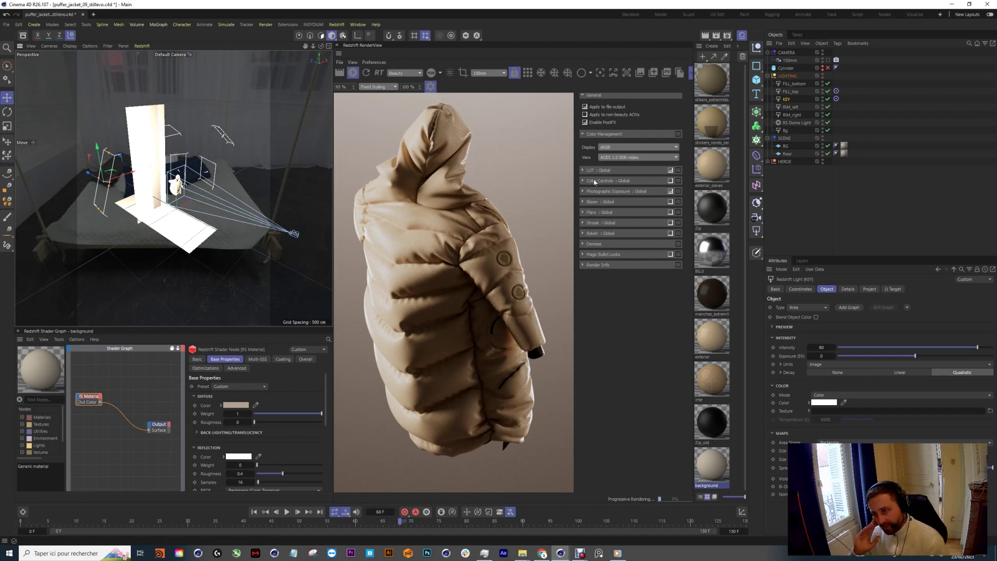
Step: Enable the global LUT at 0.200 strength and set Photographic Exposure f-Stop to 6.310
left_click(670, 170)
left_click(585, 170)
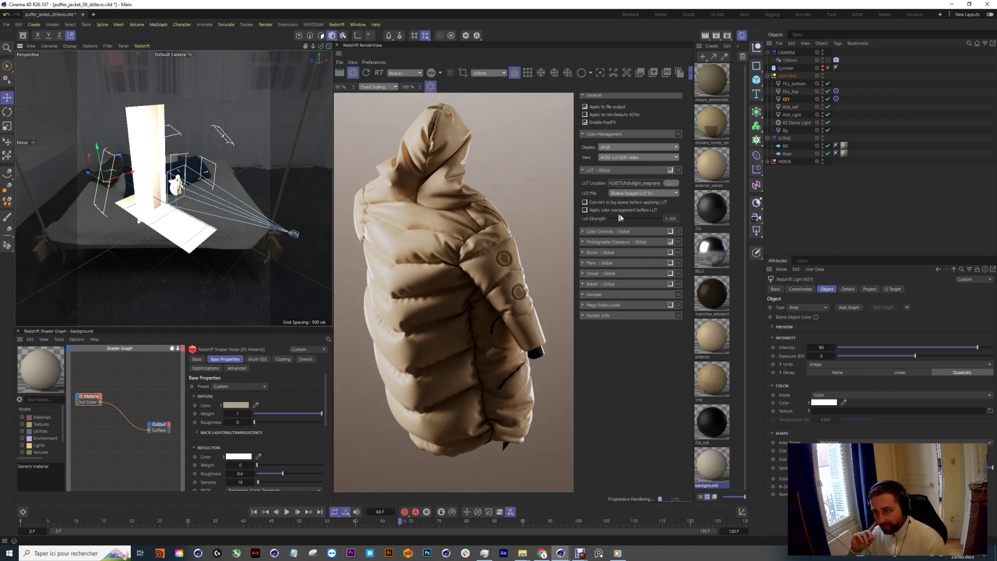
left_click(582, 243)
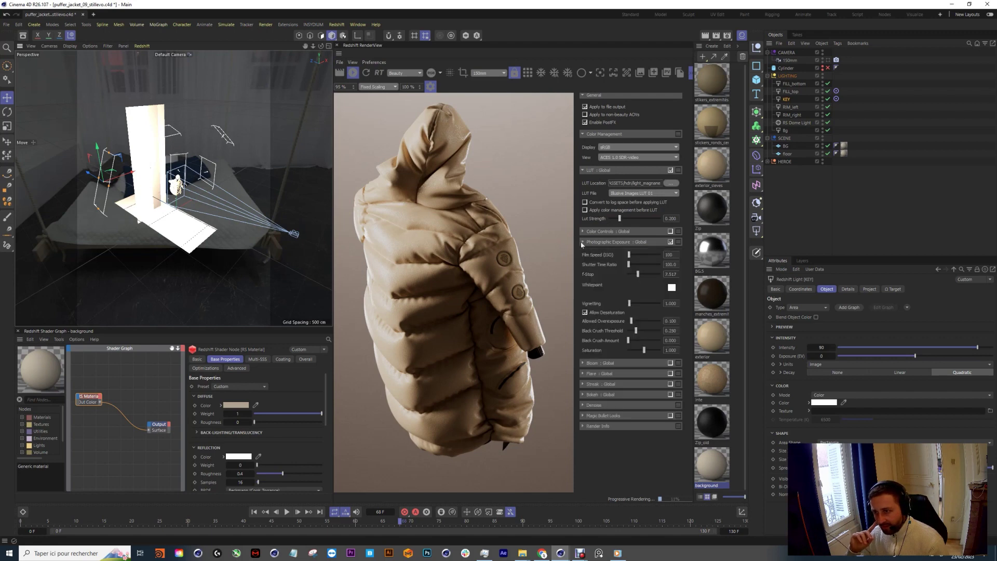
left_click(670, 242)
left_click(671, 242)
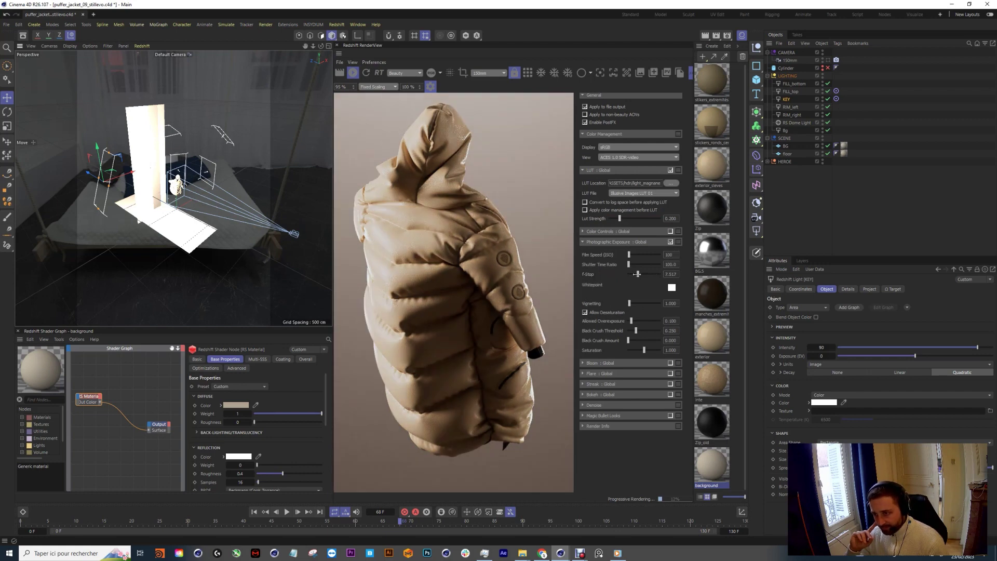
left_click_drag(637, 274, 637, 274)
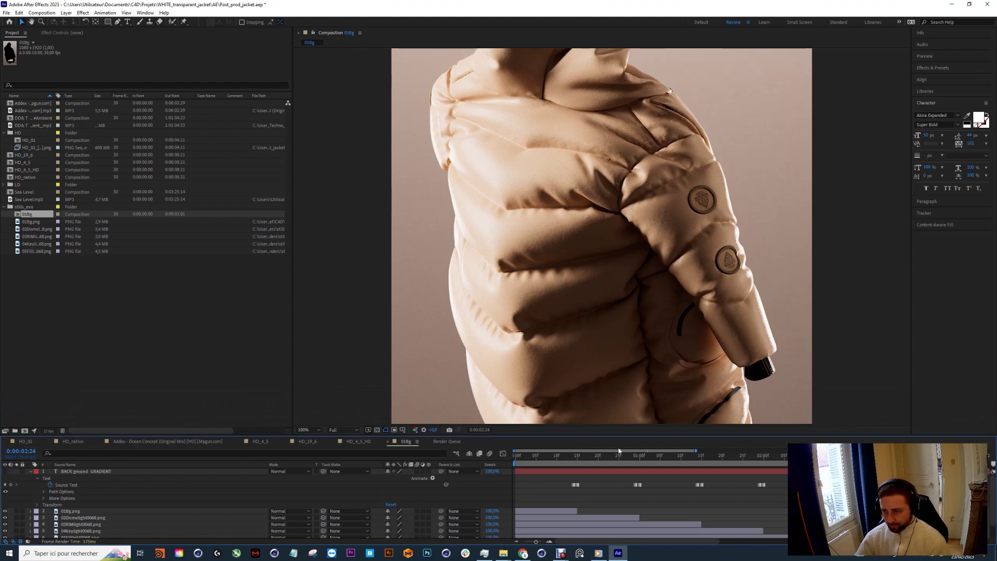
Step: Fit the jacket frame in the viewer, enlarge the timeline, and step forward to 0:00:02:19
left_click(308, 430)
left_click(306, 292)
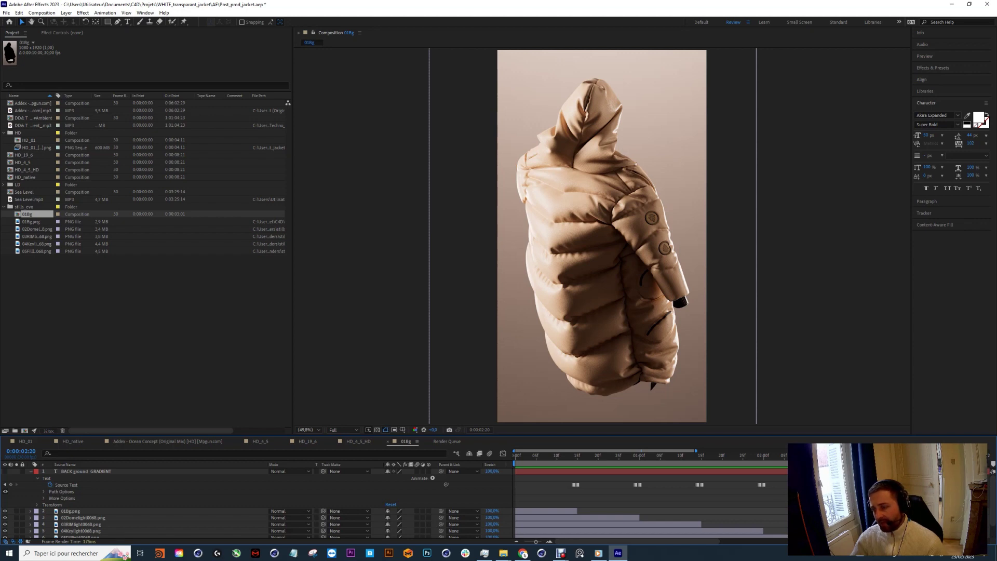
left_click_drag(779, 435, 779, 428)
key("Page_Down")
key("Page_Down")
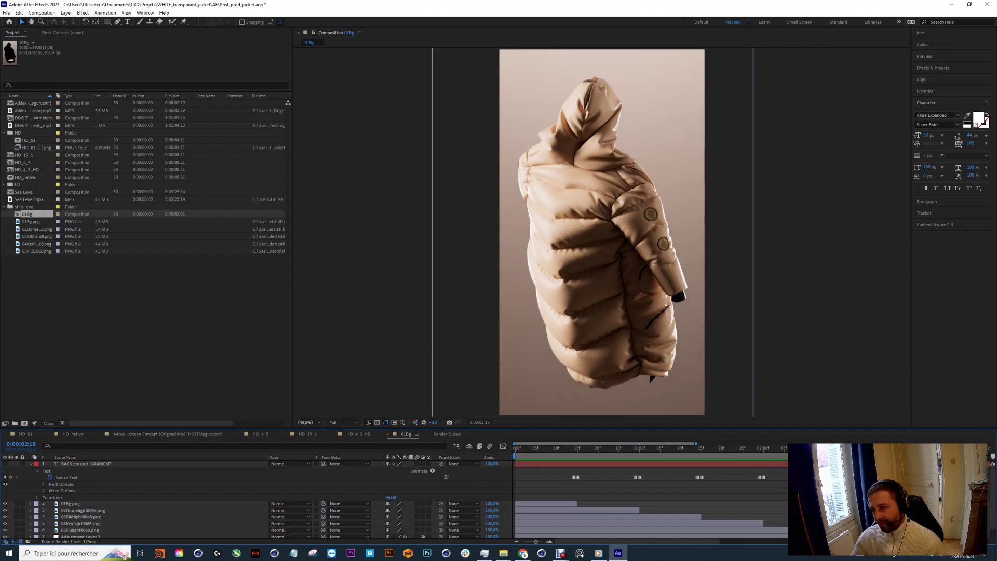
key("Page_Down")
key("Page_Down")
key("Page_Down")
key("Page_Down")
key("Page_Down")
key("Page_Down")
key("Page_Down")
key("Page_Down")
scroll(992, 508, "down", 1)
scroll(992, 508, "down", 1)
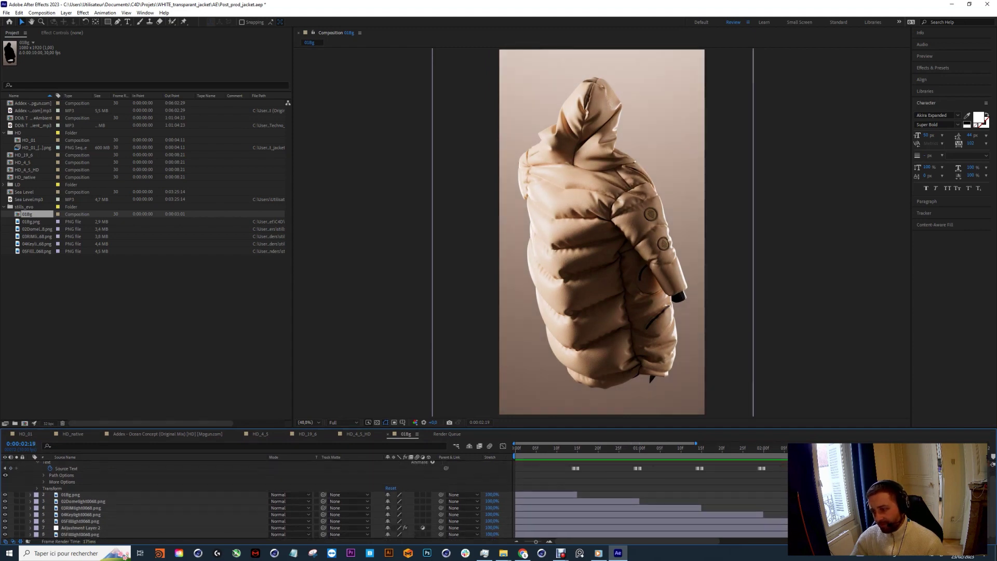
Step: Open Adjustment Layer 2's Effect Controls and expand Lumetri Color's Basic Correction section
left_click(130, 528)
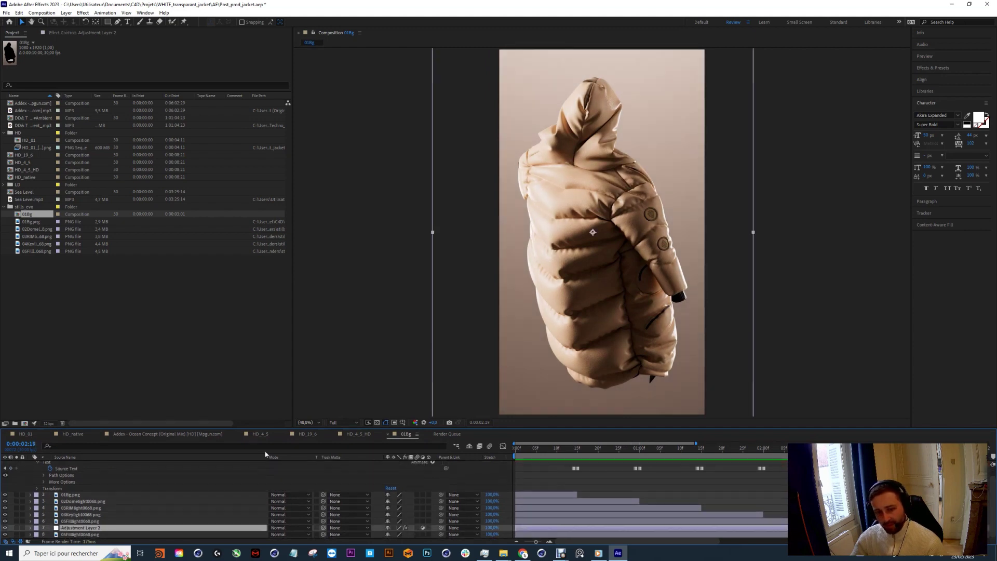
left_click(83, 33)
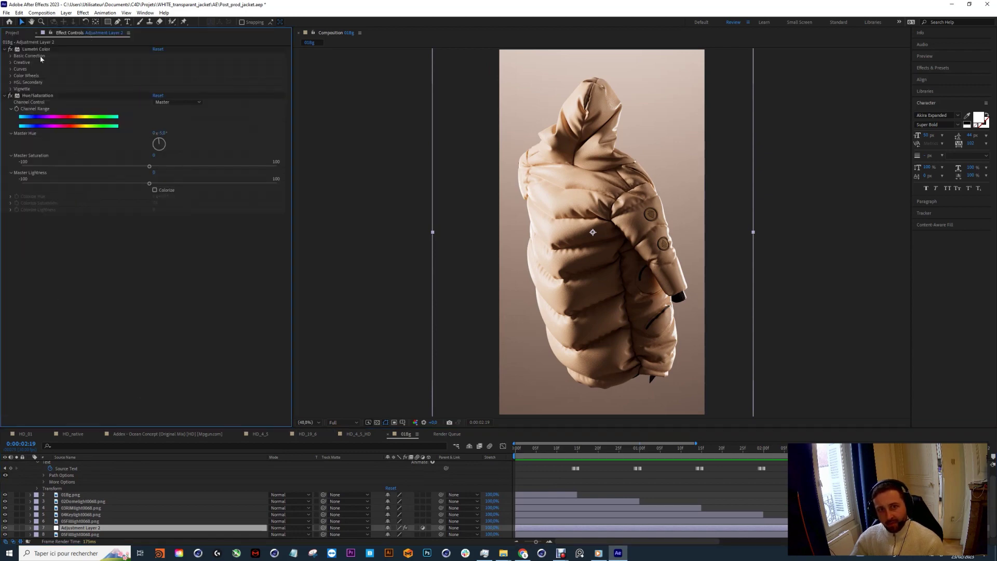
left_click(5, 96)
left_click(15, 49)
left_click(10, 62)
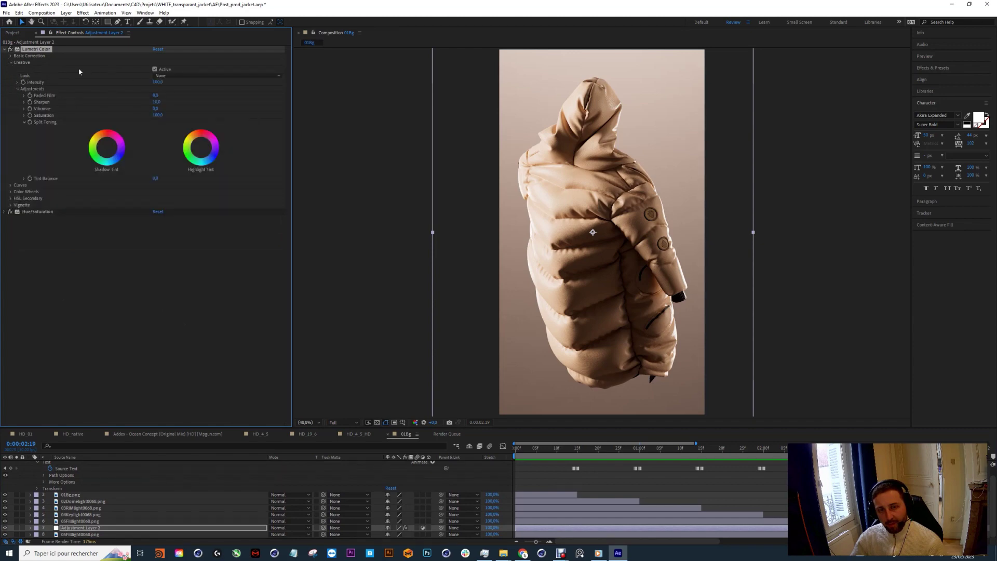
left_click(10, 62)
left_click(10, 56)
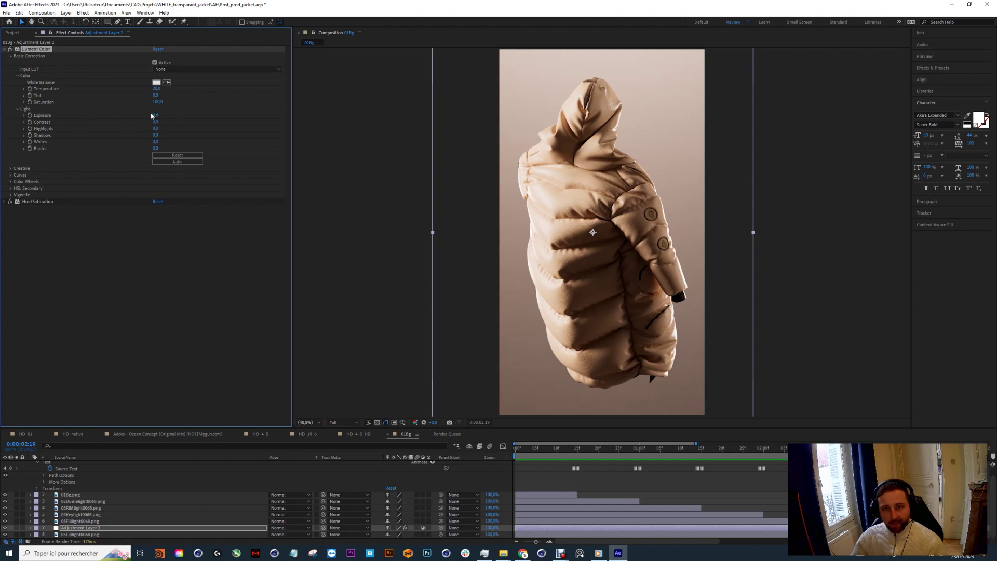
Step: Nudge Lumetri Exposure, try Temperature at 35, then bring it back to 20
left_click_drag(155, 116, 159, 116)
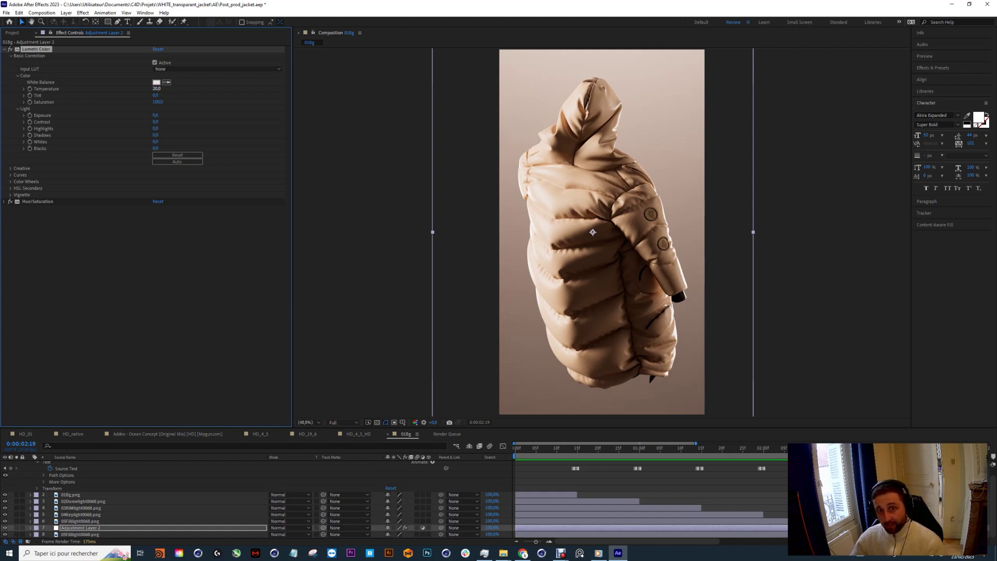
left_click(156, 89)
type("35")
key("Return")
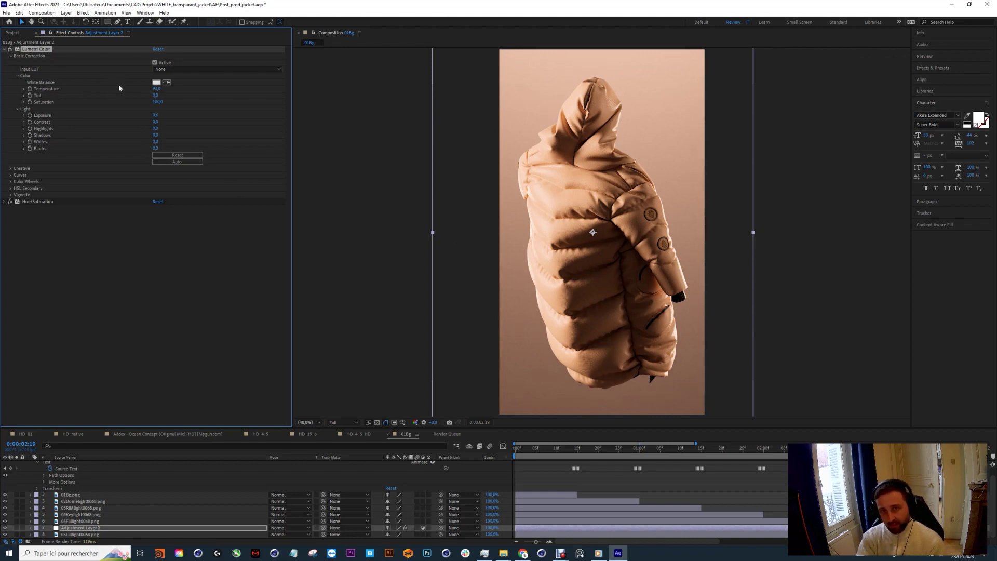
left_click_drag(155, 89, 117, 150)
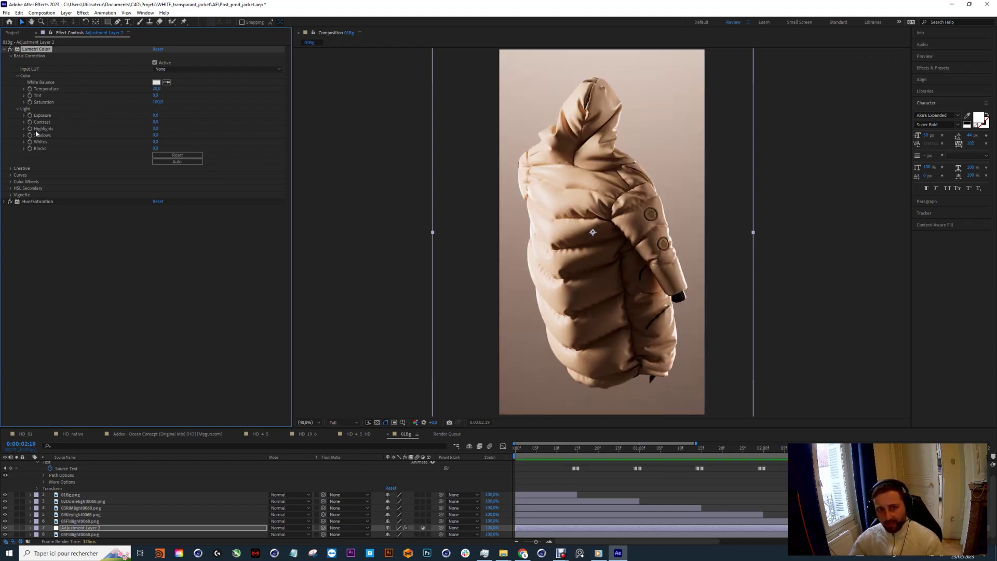
Step: Expand Hue/Saturation and toggle it off and back on to compare its +52° hue shift
left_click(6, 201)
left_click(33, 203)
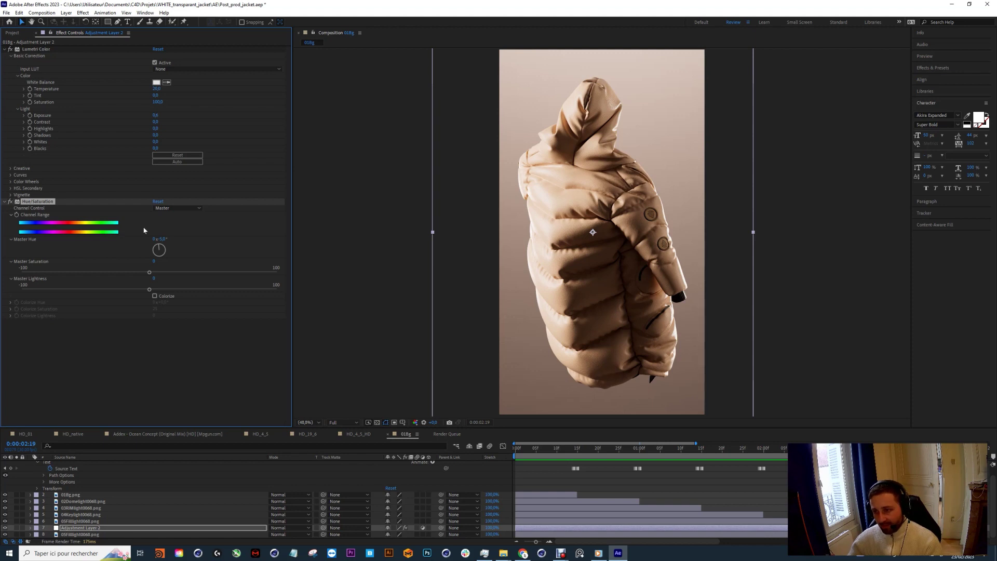
left_click(10, 202)
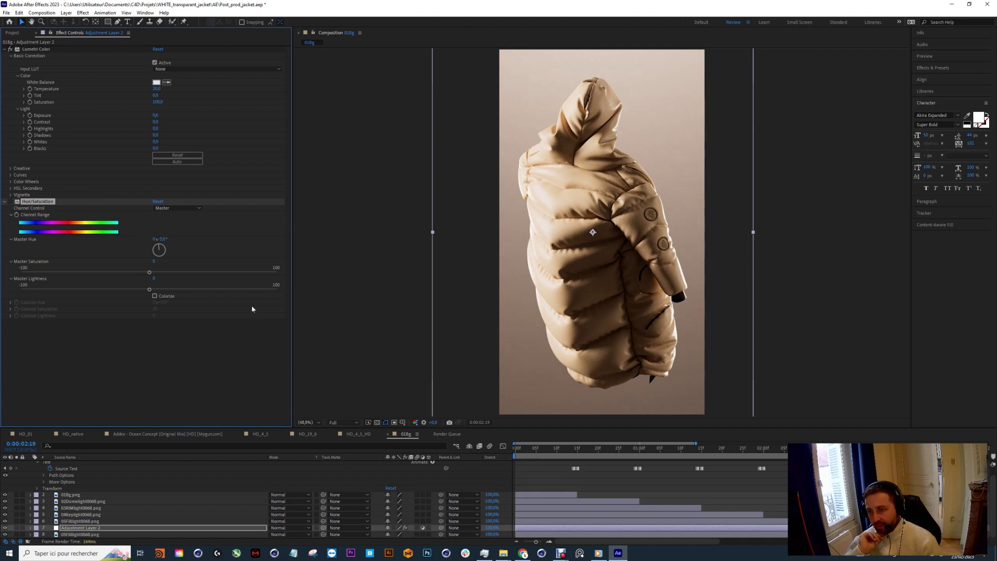
left_click(10, 202)
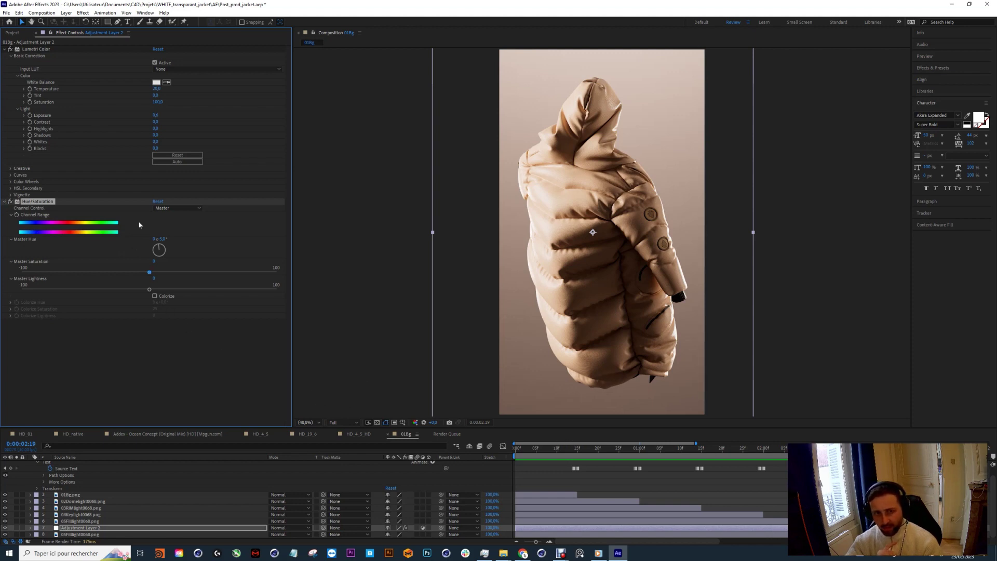
Step: Expand Lumetri's Creative section and zoom the viewer into a close-up of the upper jacket
left_click(10, 175)
scroll(21, 156, "down", 3)
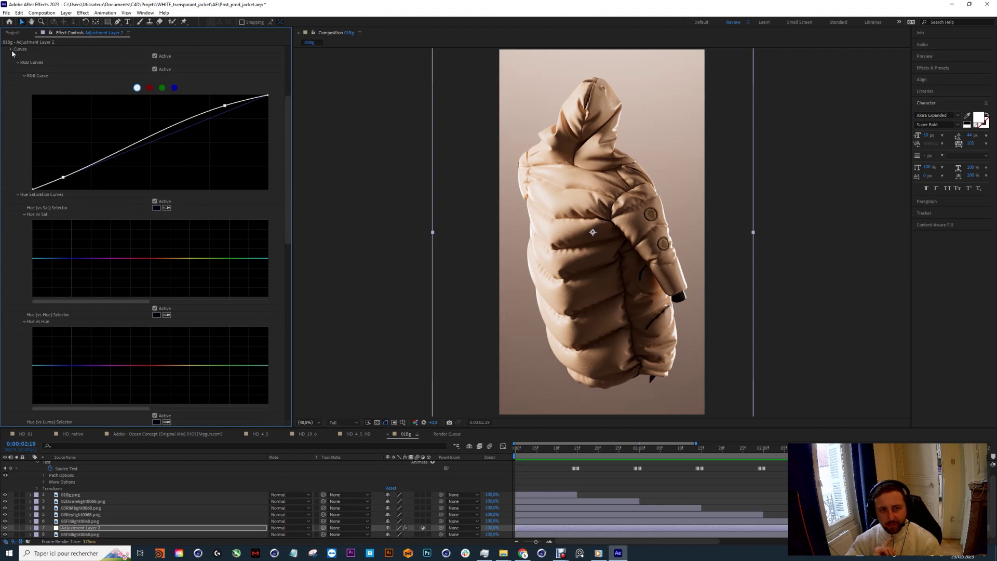
left_click(11, 50)
left_click(11, 168)
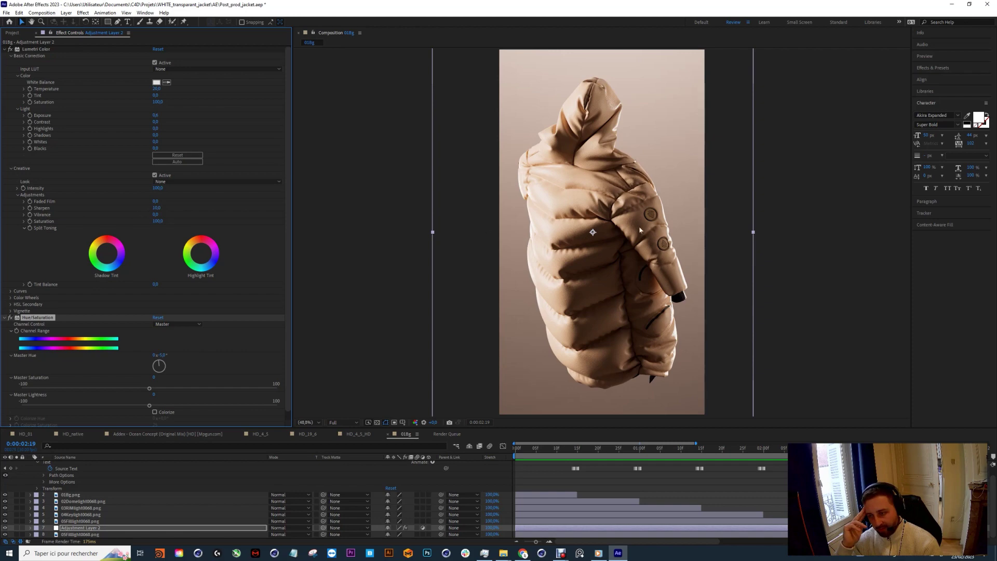
scroll(603, 229, "up", 1)
scroll(603, 228, "up", 4)
scroll(566, 229, "down", 2)
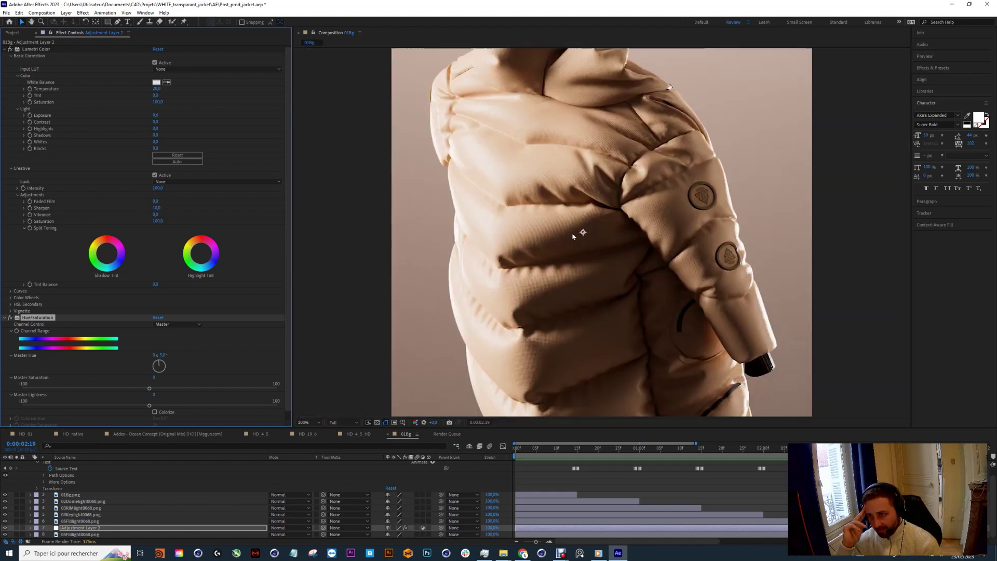
scroll(557, 260, "up", 1)
scroll(557, 259, "down", 1)
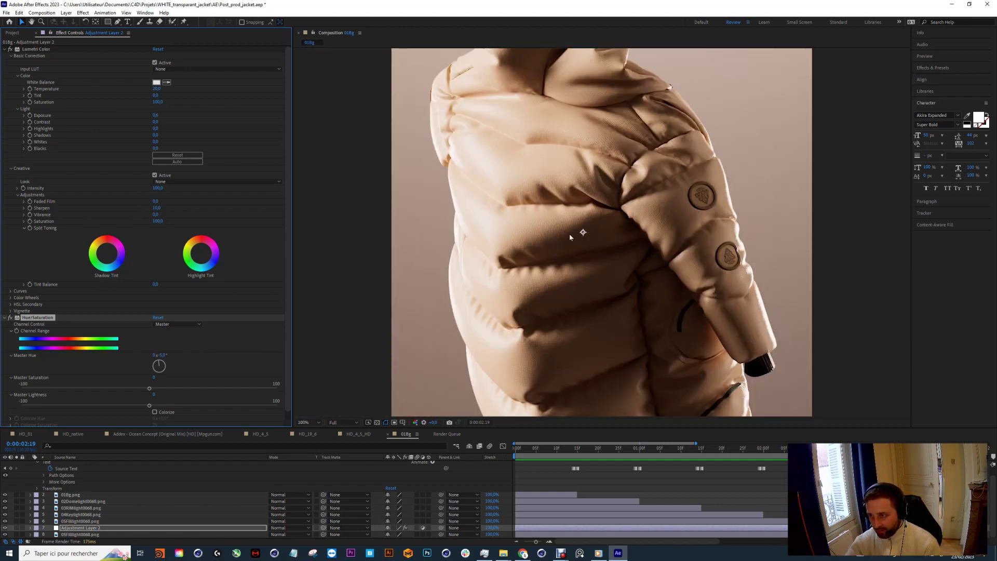
left_click_drag(556, 258, 589, 213)
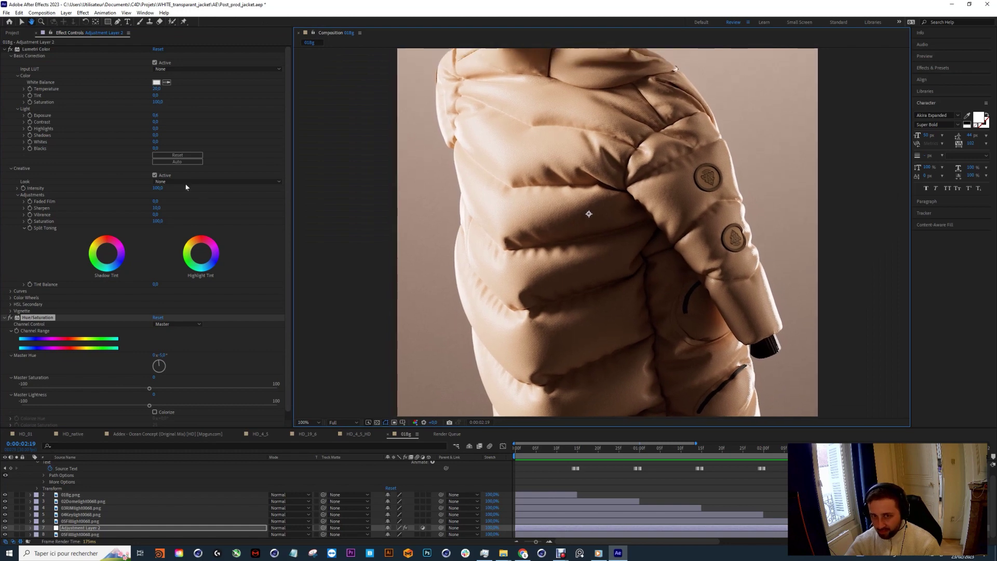
Step: Set Lumetri Sharpen to 100, then undo it back to 10
left_click(156, 207)
type("100")
key("Return")
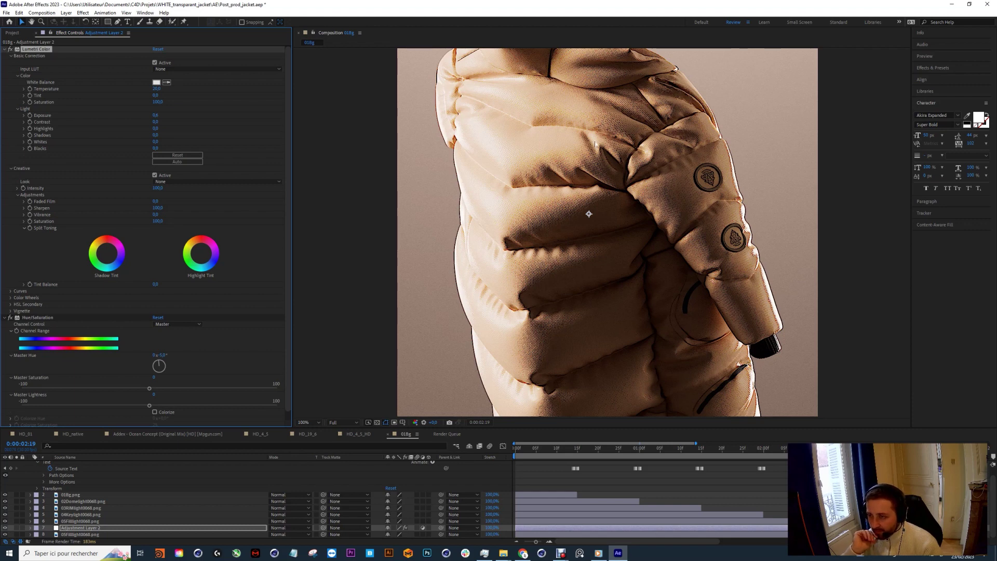
key("ctrl+z")
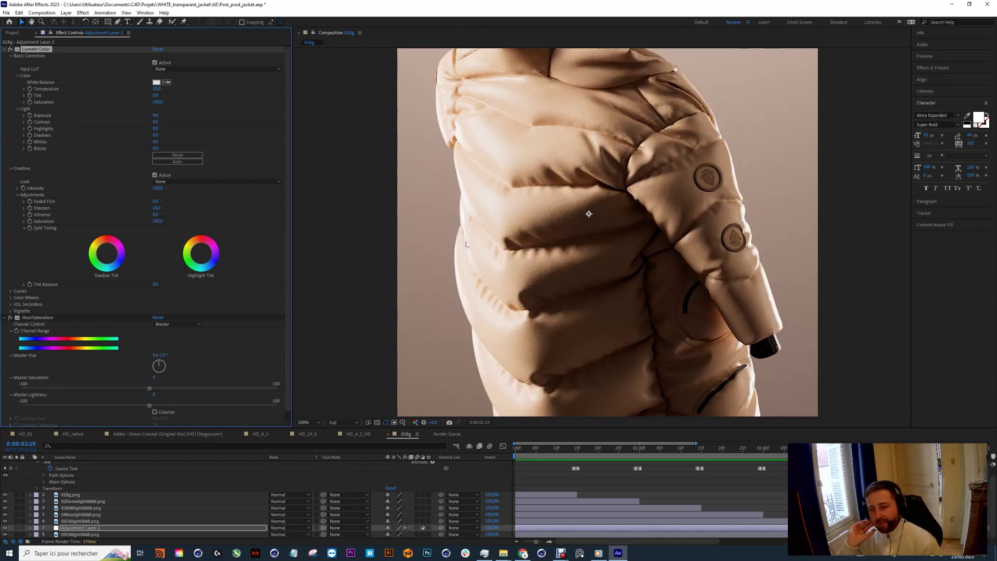